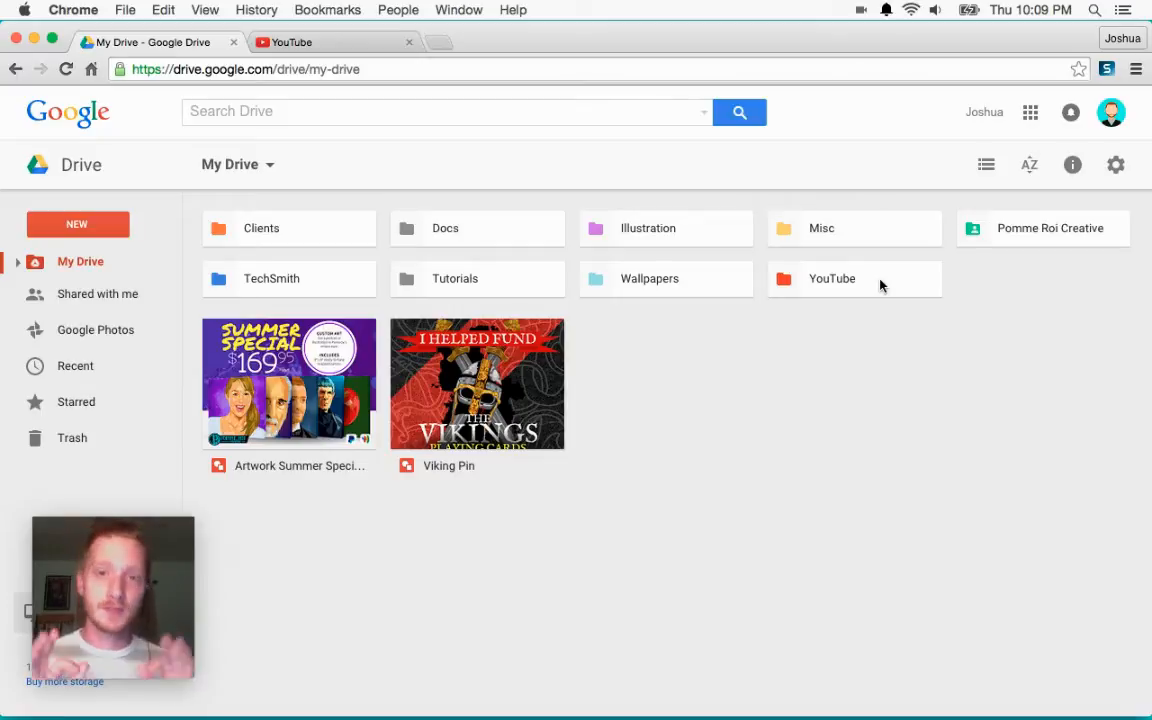
Open the YouTube folder in My Drive and look through the existing video thumbnail drawings.
double_click(880, 283)
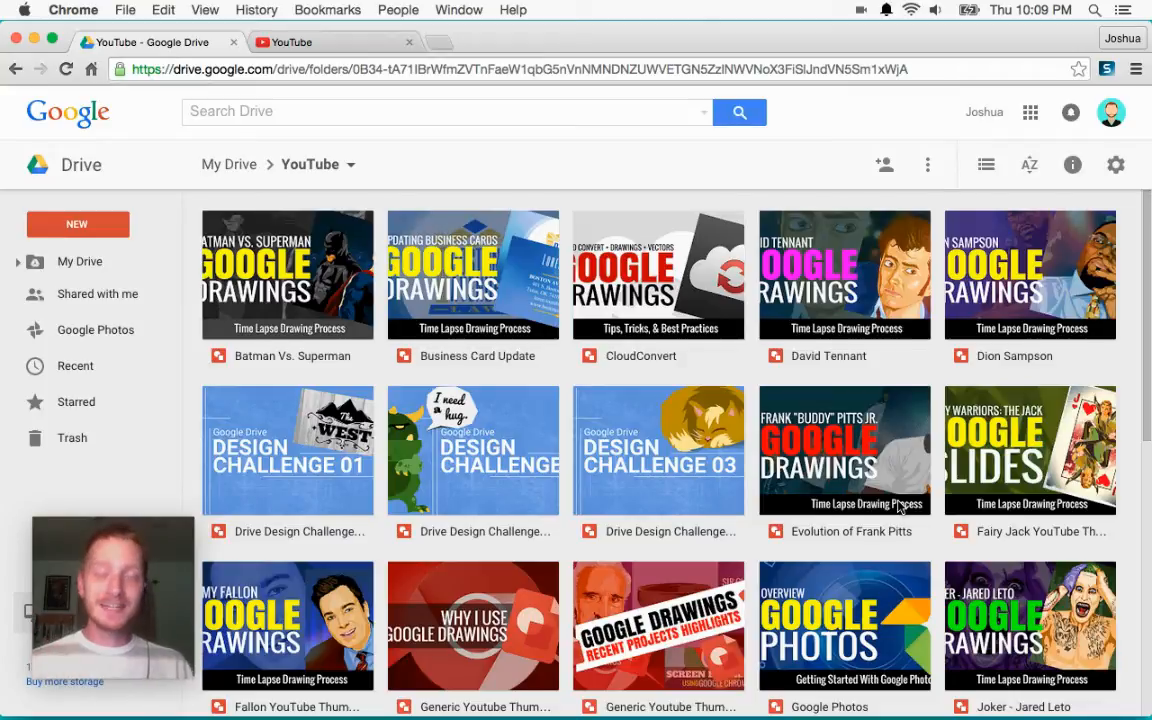
scroll(898, 506, "down", 1)
scroll(898, 506, "down", 5)
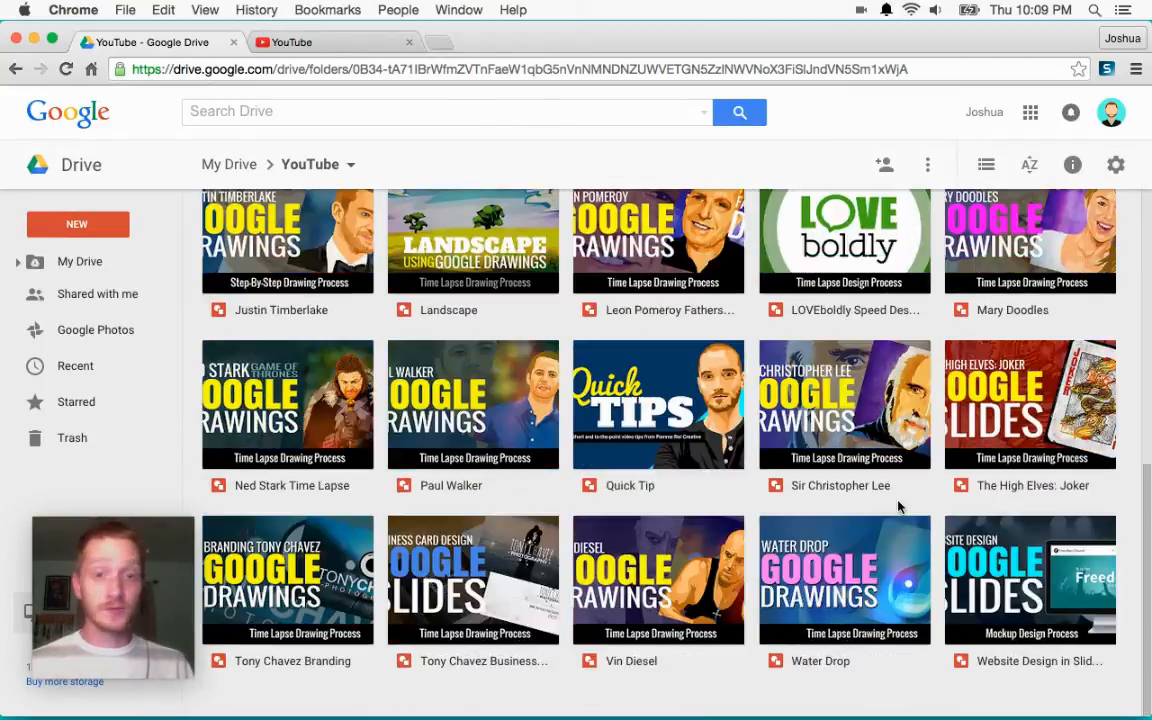
scroll(898, 506, "up", 5)
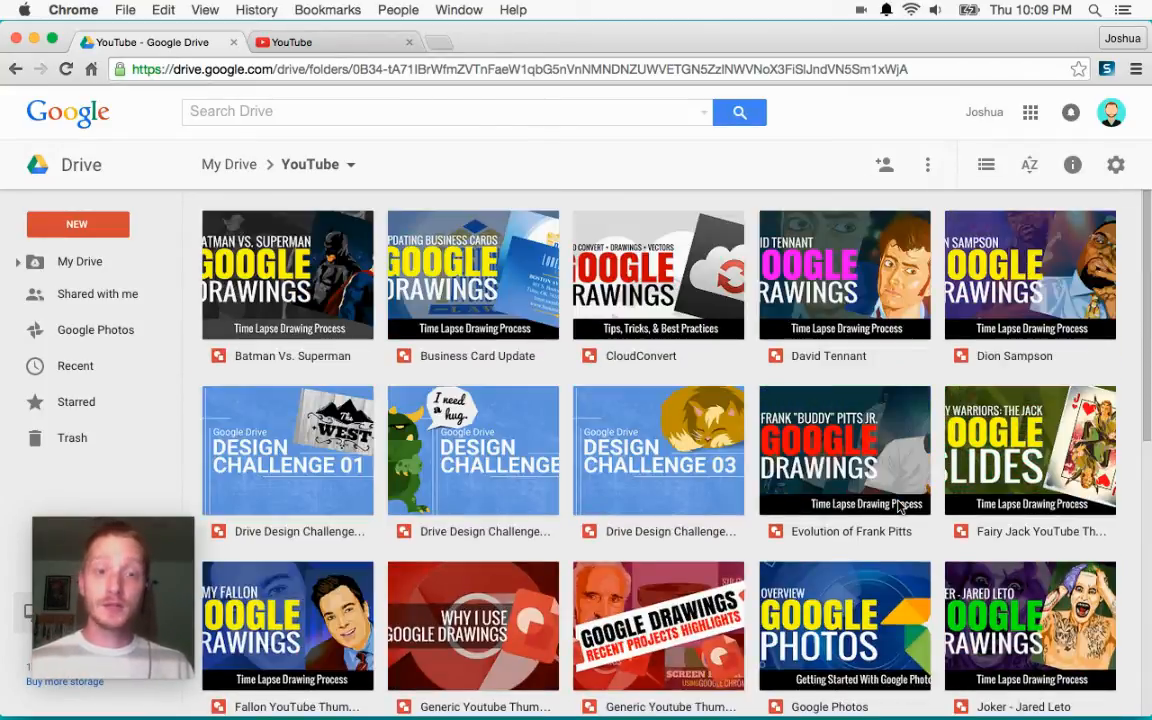
scroll(898, 506, "down", 5)
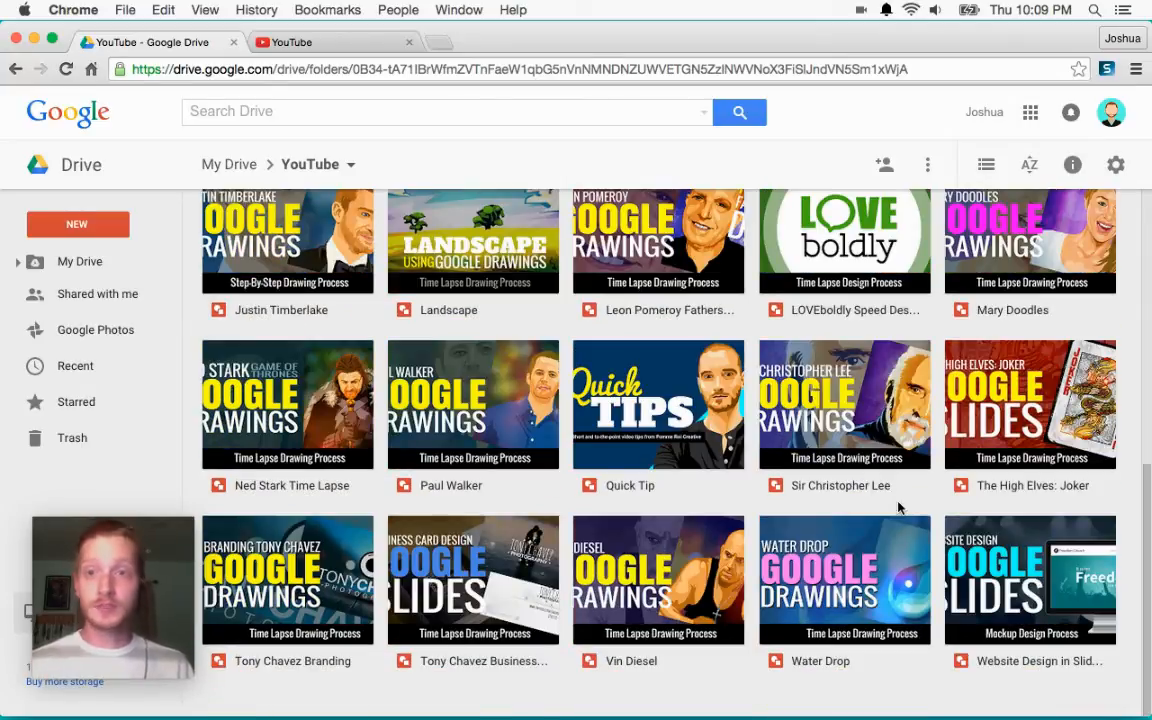
scroll(898, 507, "up", 2)
scroll(898, 507, "up", 2)
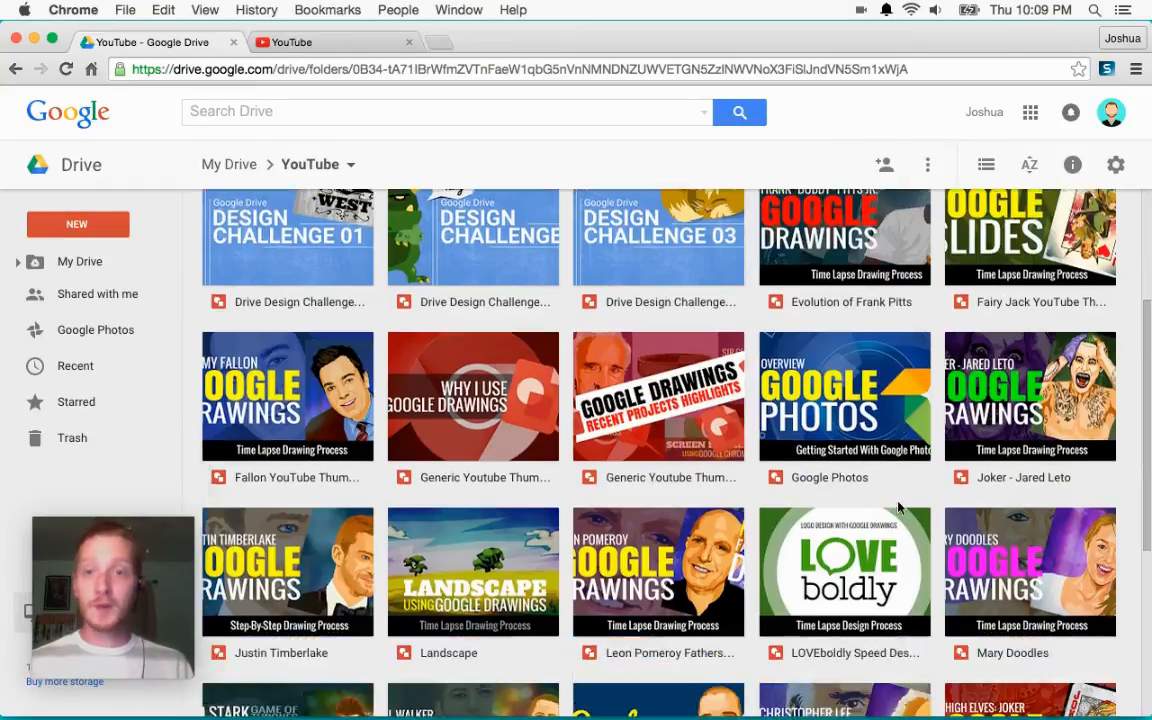
scroll(898, 507, "up", 2)
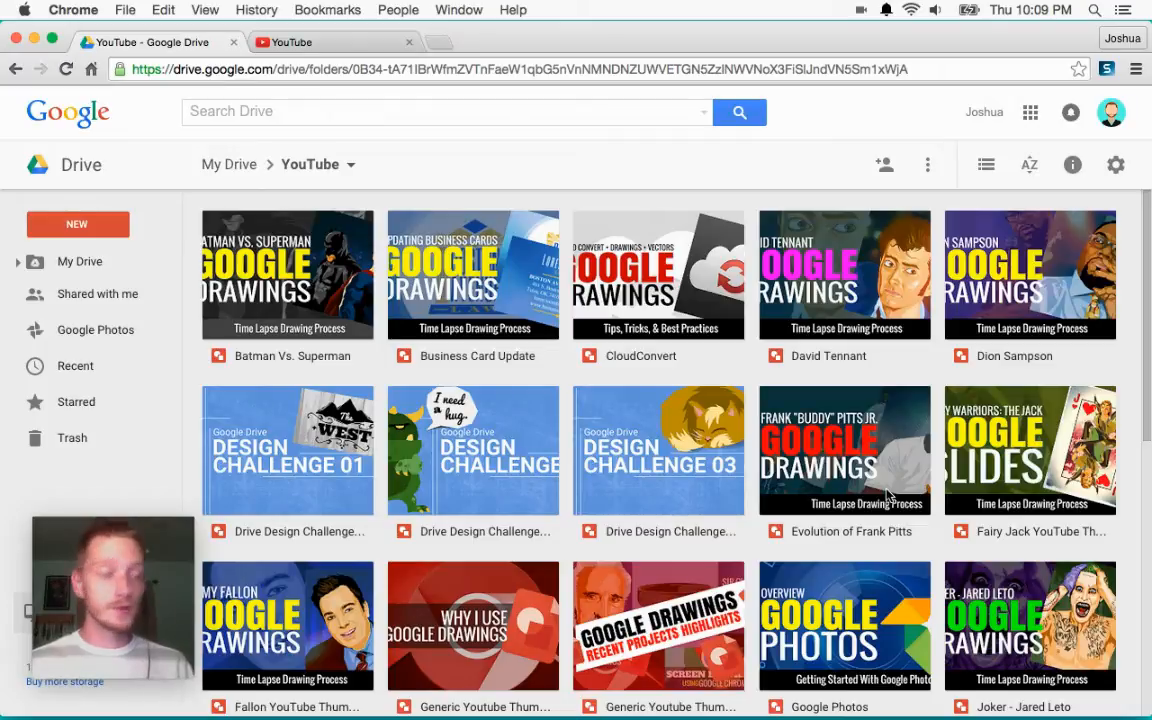
View the video's info and custom thumbnail settings on YouTube and return to the Drive folder.
left_click(301, 287)
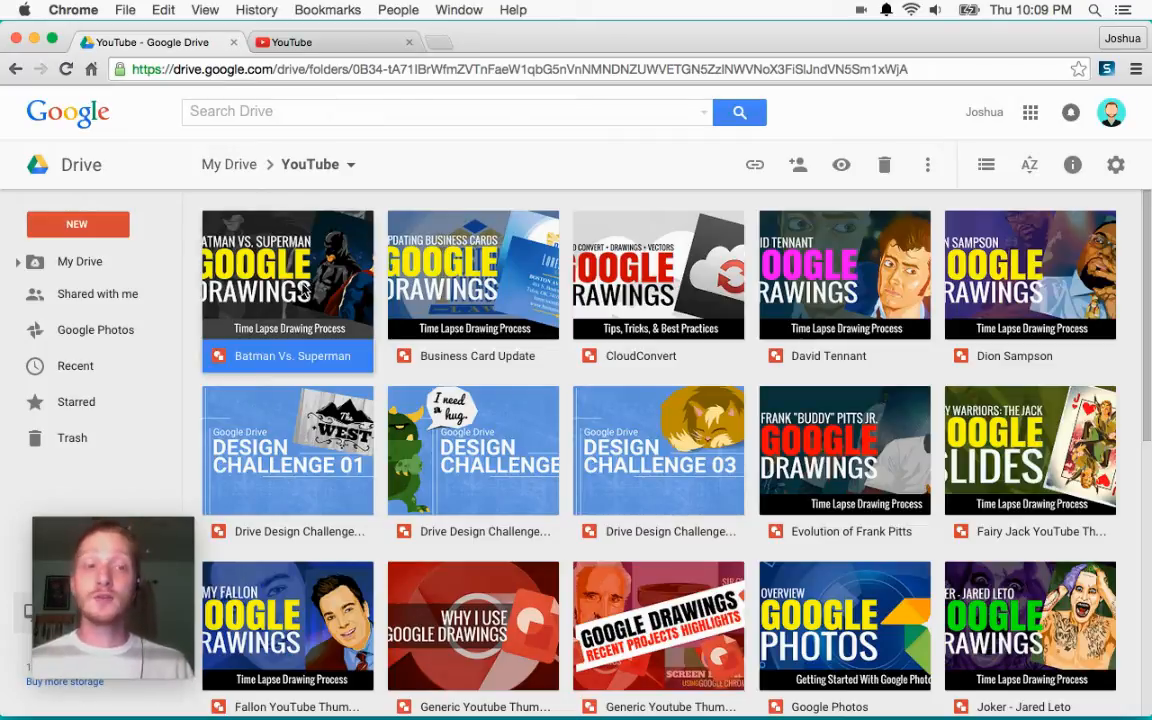
left_click(330, 46)
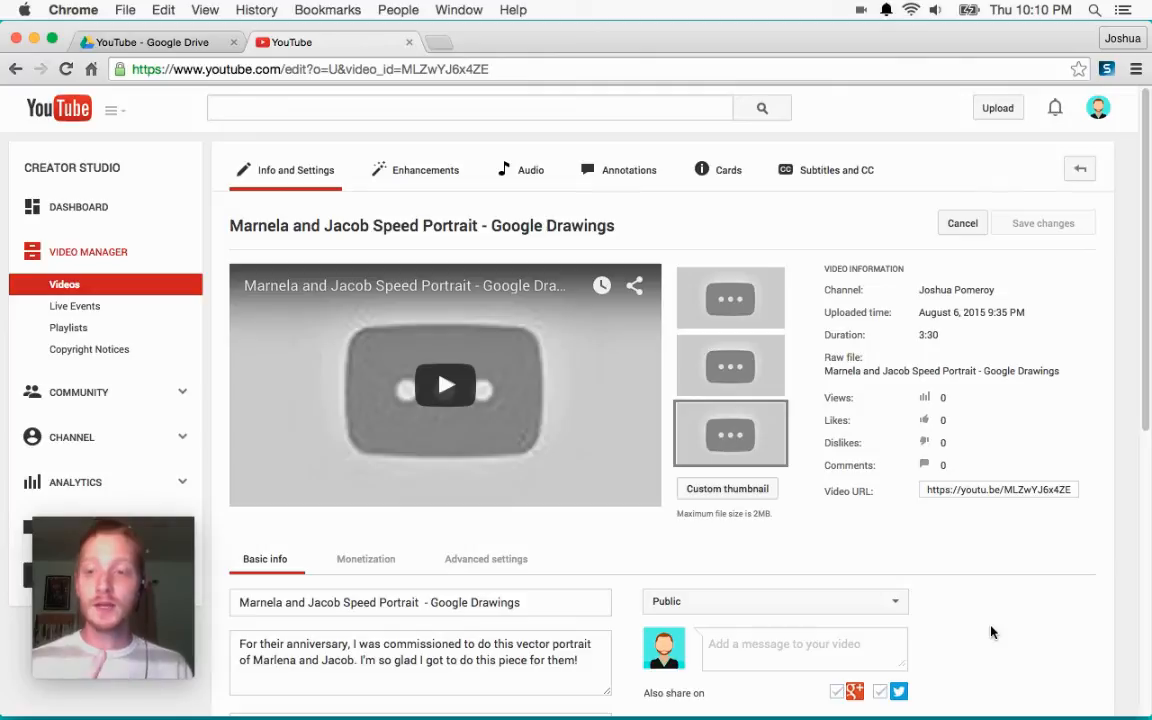
left_click(141, 44)
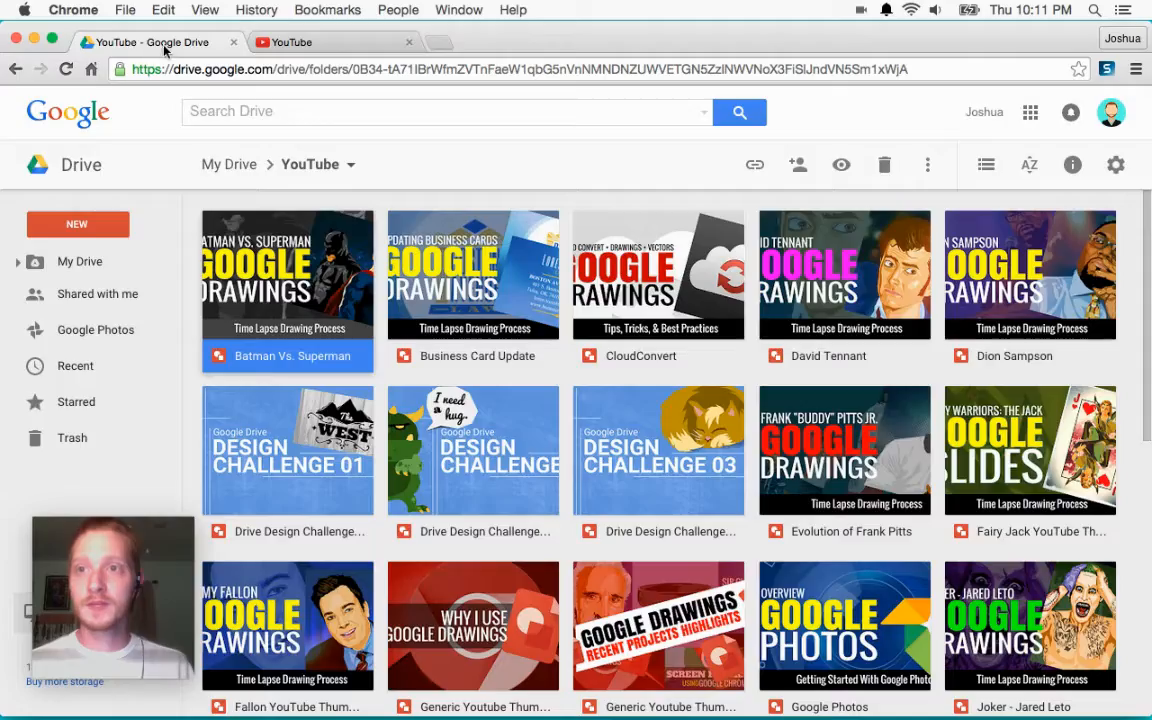
Make a copy of the Batman Vs. Superman drawing and move the copy into the YouTube folder.
right_click(306, 276)
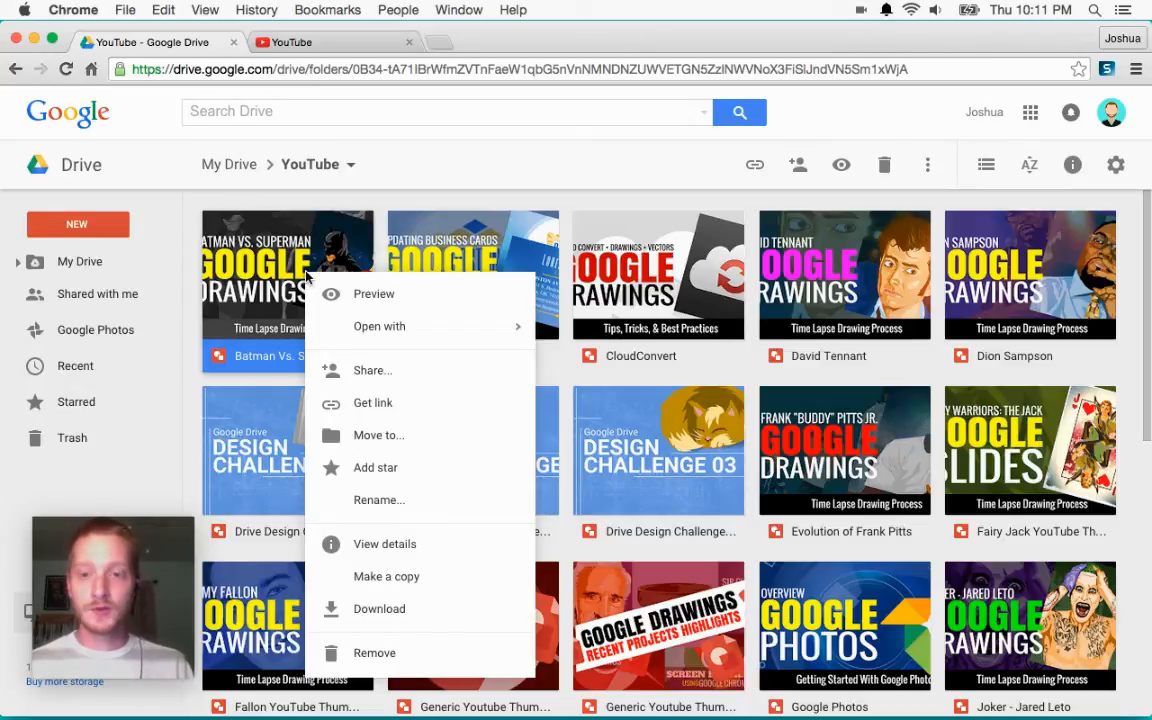
left_click(456, 580)
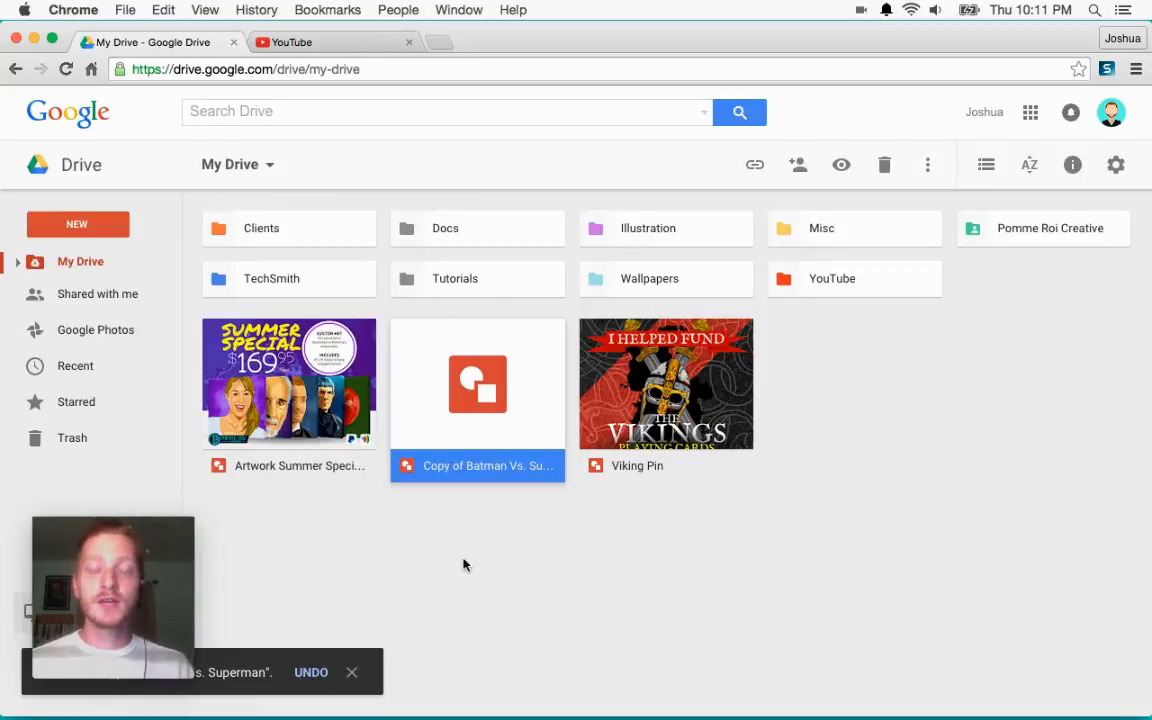
key("Delete")
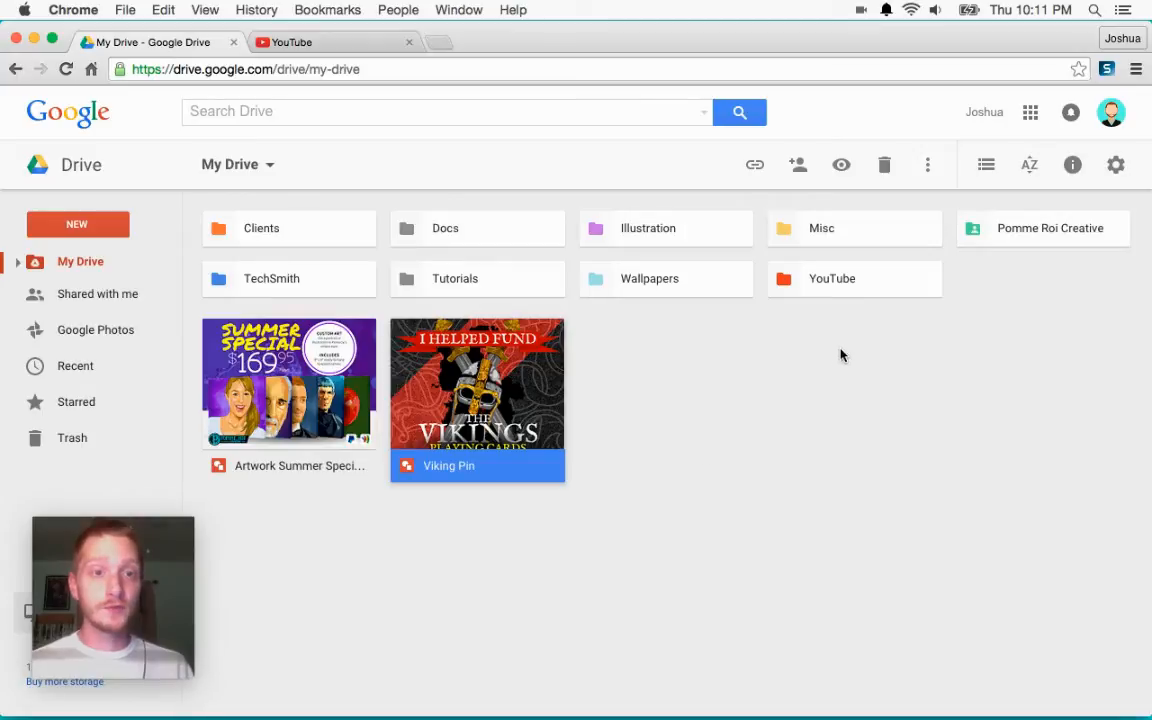
Go into the YouTube folder and open the Copy of Batman Vs. Superman drawing for editing.
double_click(867, 292)
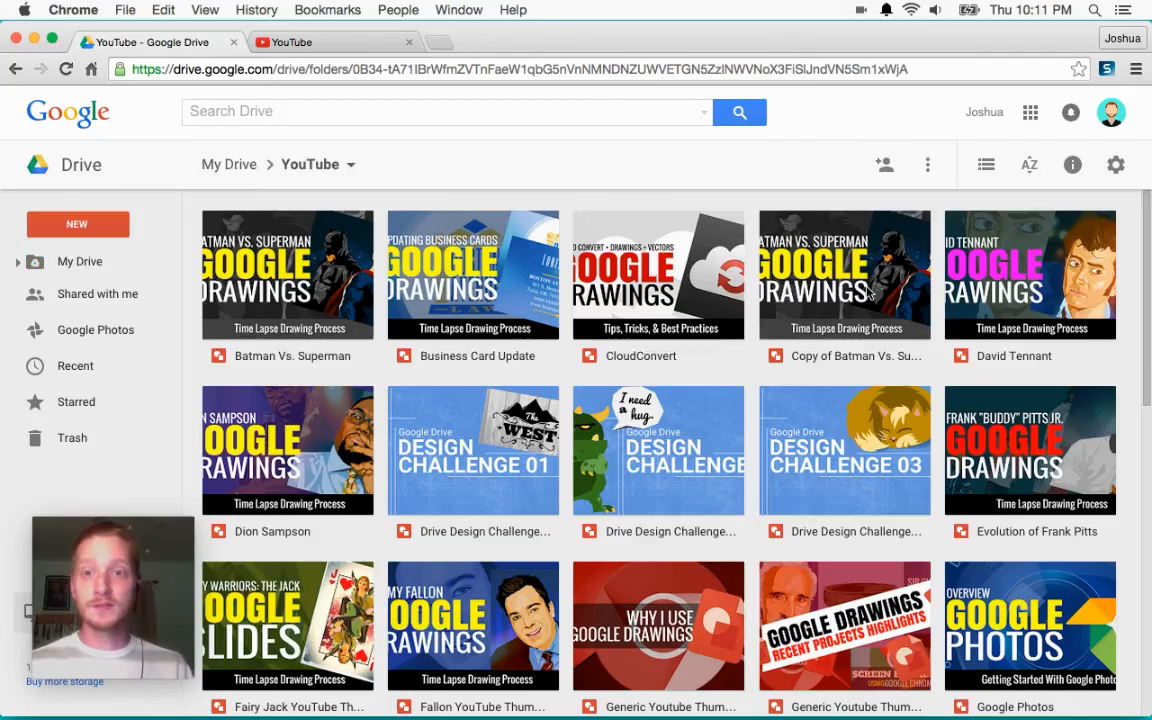
scroll(867, 293, "down", 5)
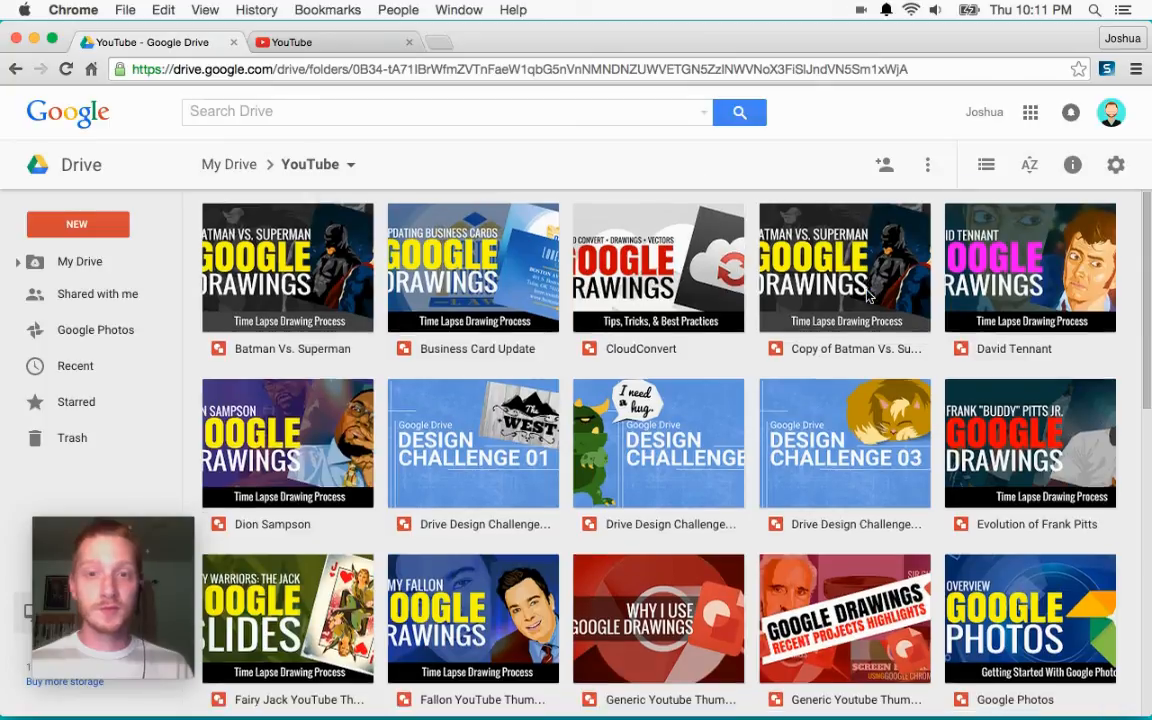
scroll(867, 295, "up", 5)
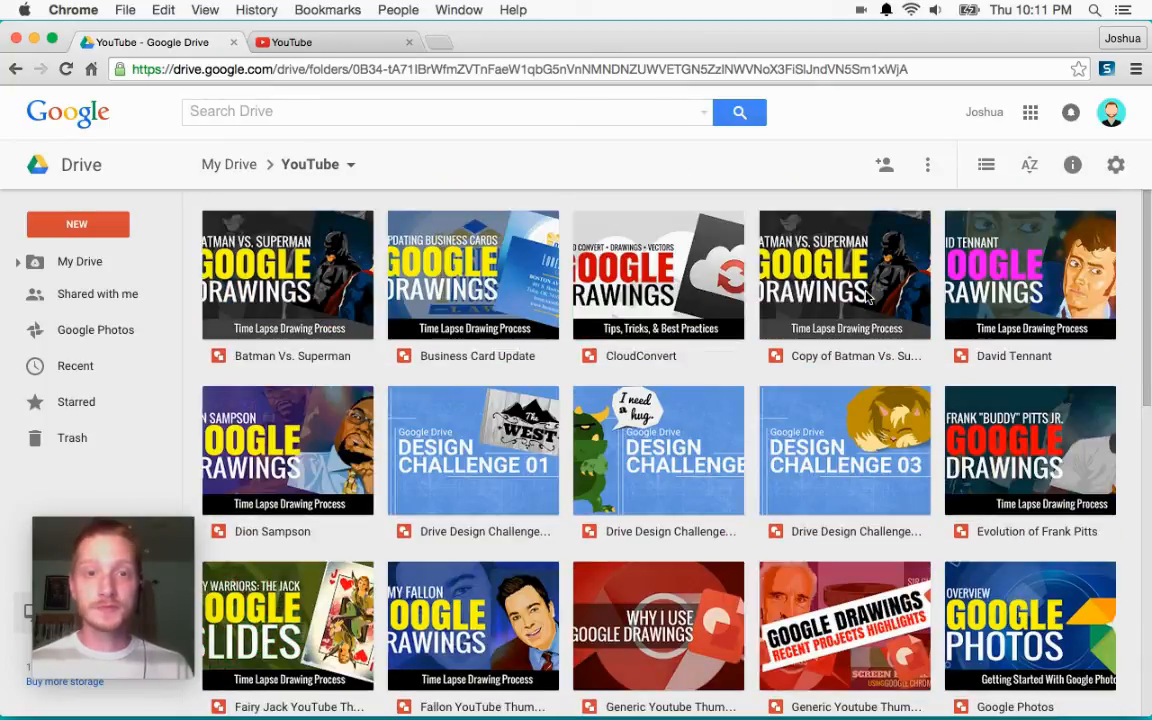
scroll(572, 358, "down", 1)
scroll(585, 357, "up", 1)
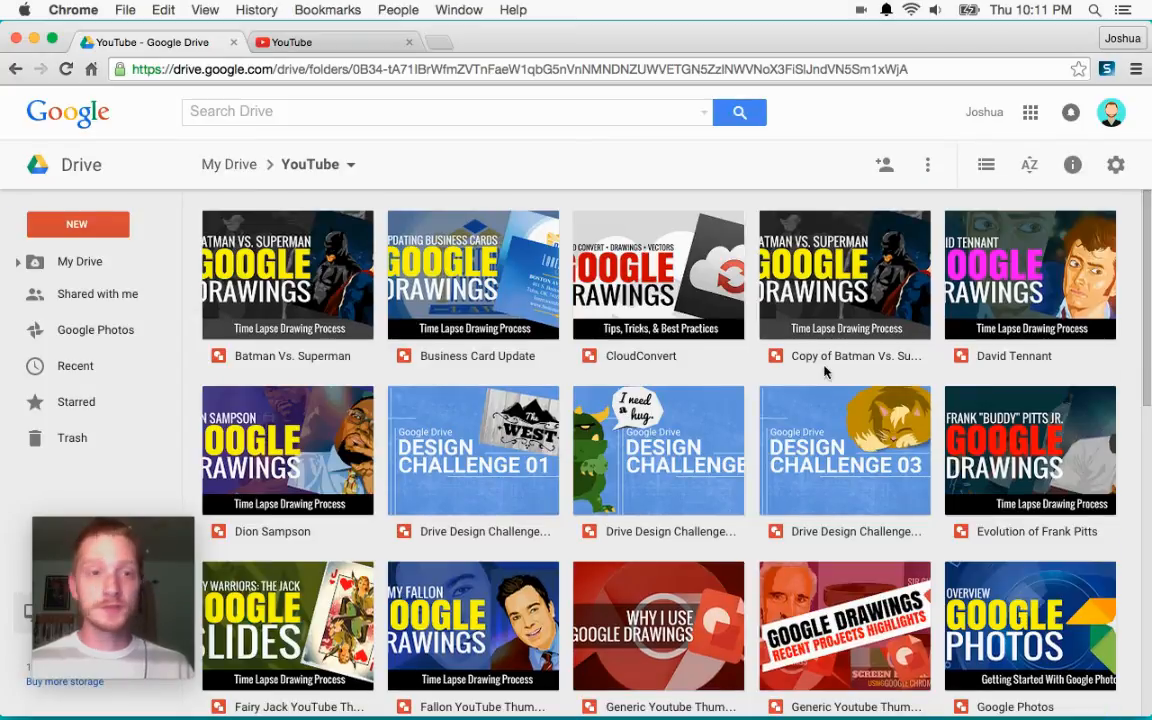
left_click(862, 336)
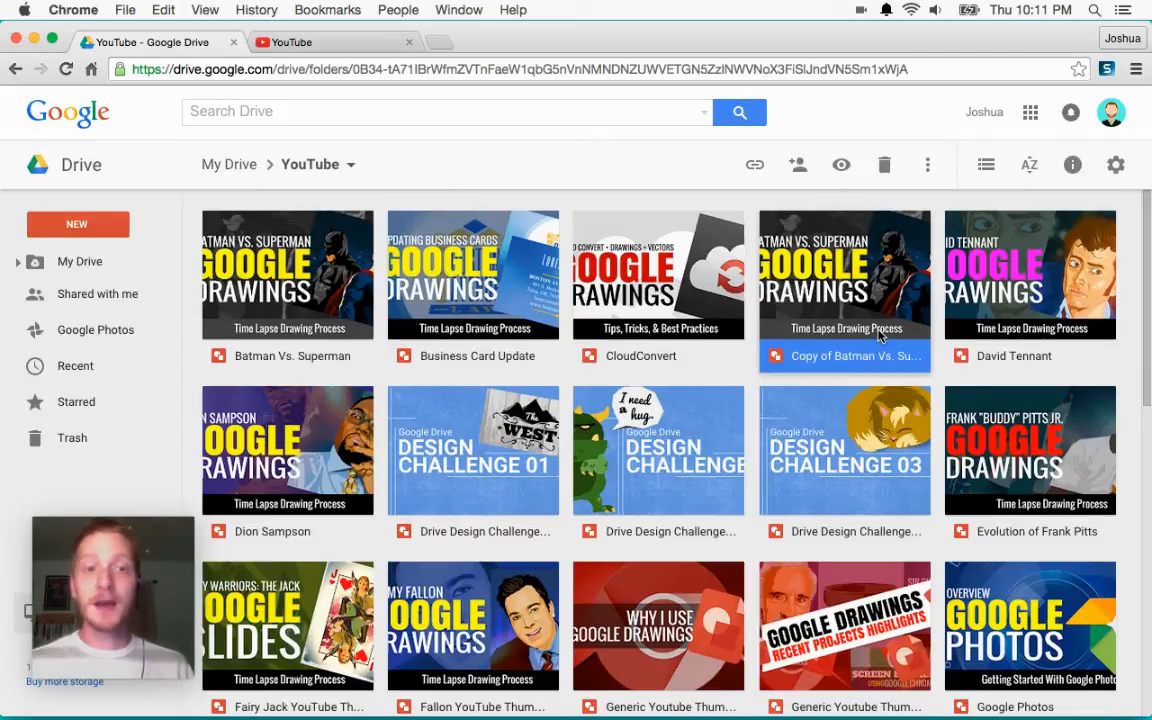
double_click(878, 320)
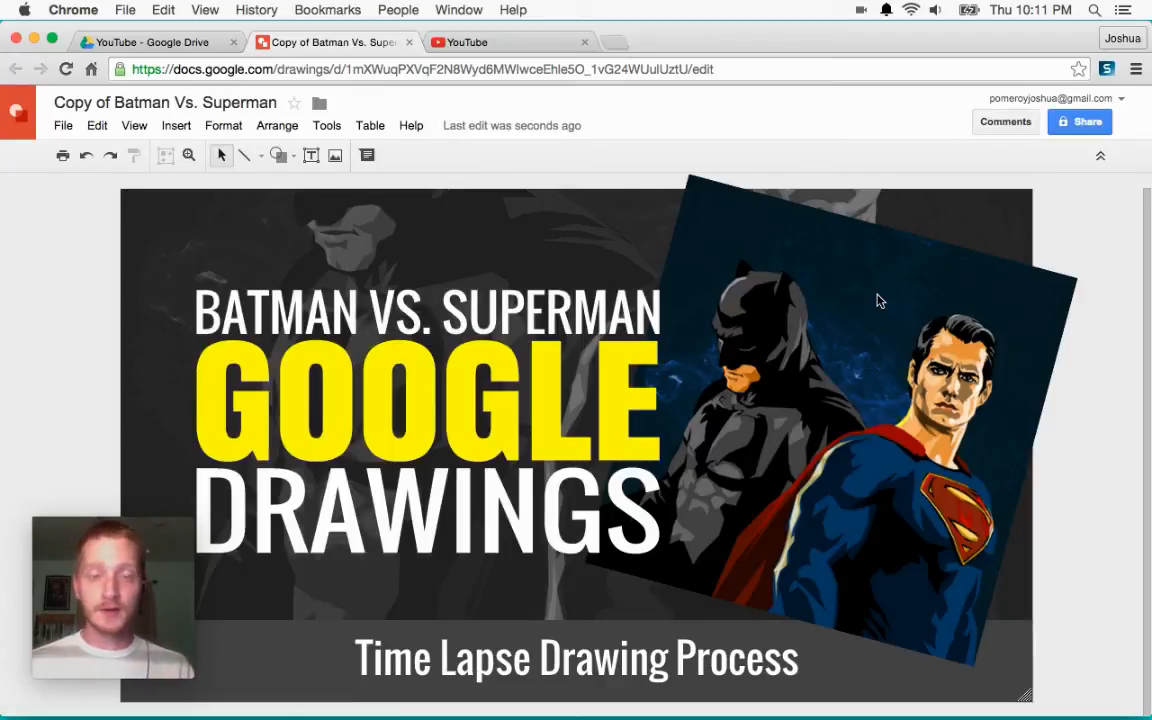
left_click(876, 335)
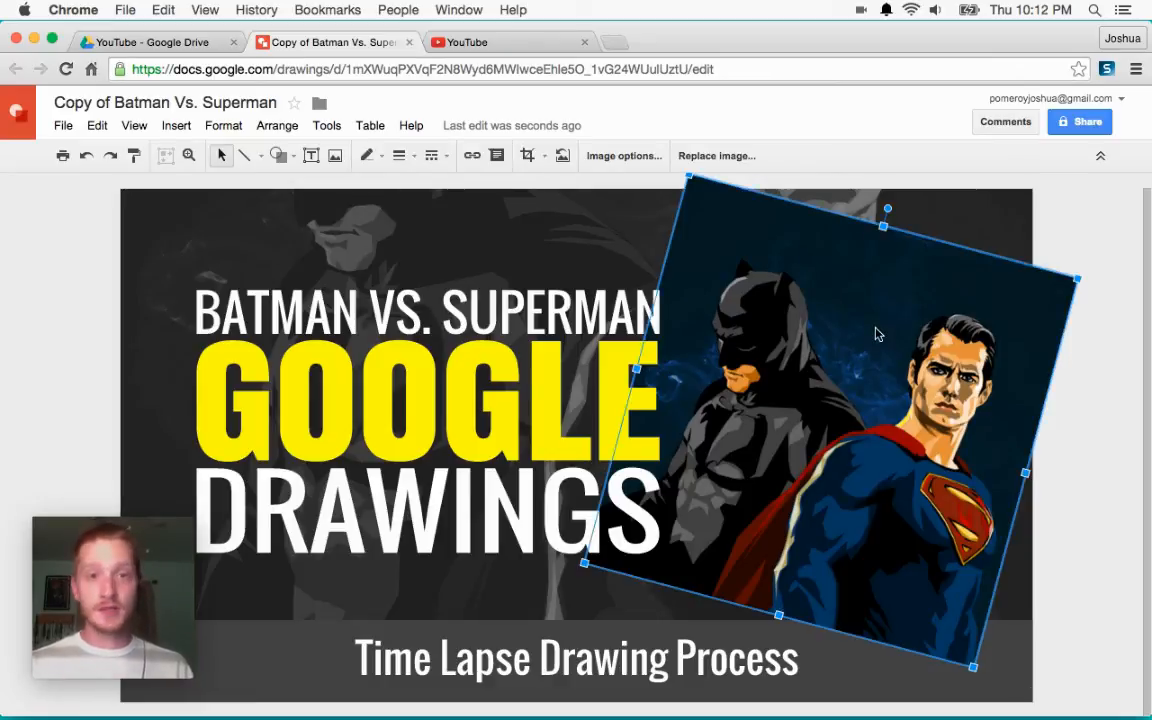
right_click(876, 334)
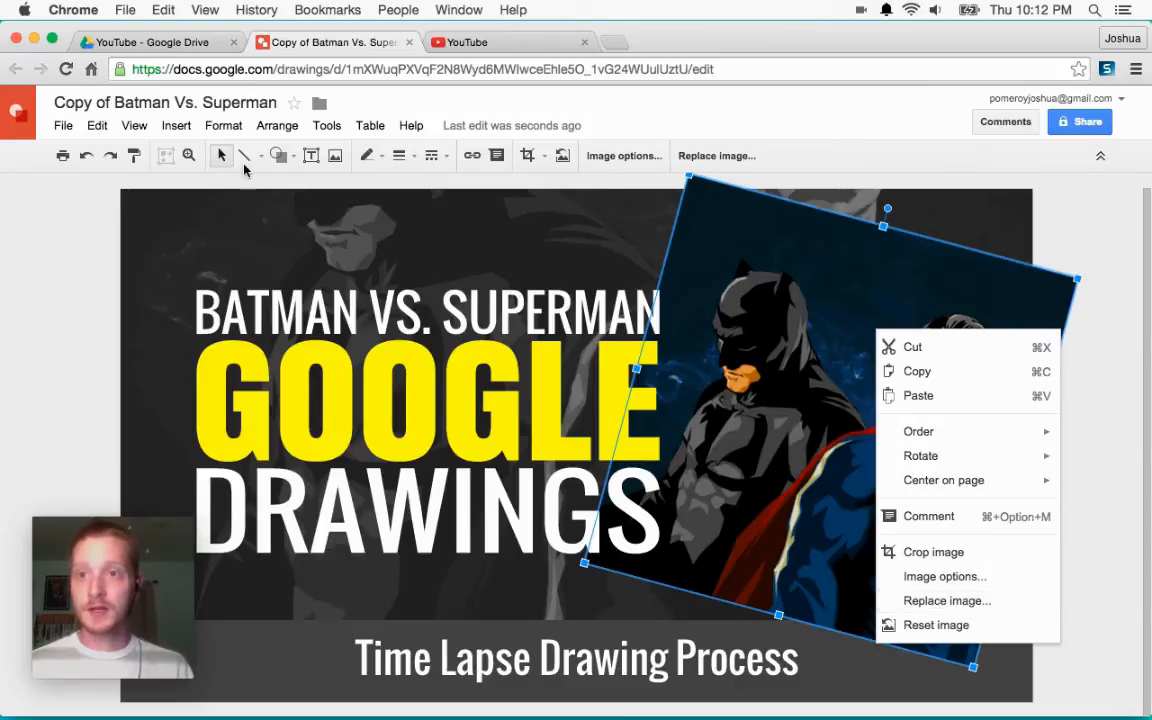
left_click(223, 128)
mouse_move(134, 130)
mouse_move(176, 132)
mouse_move(97, 130)
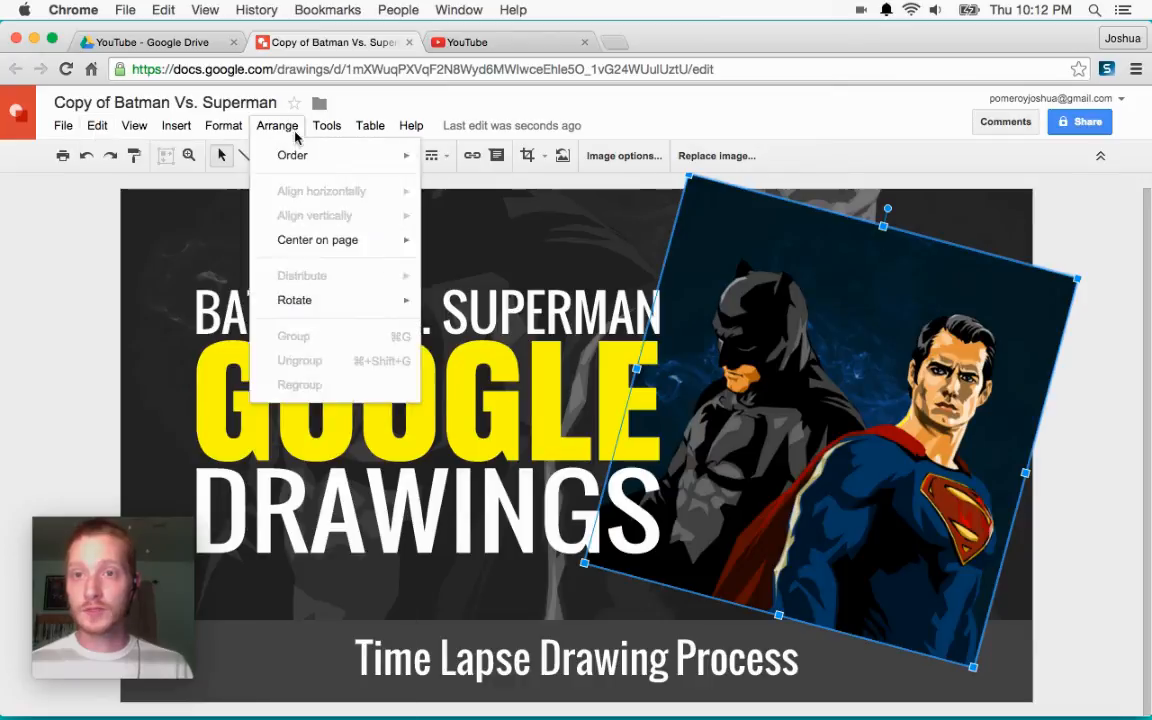
mouse_move(327, 135)
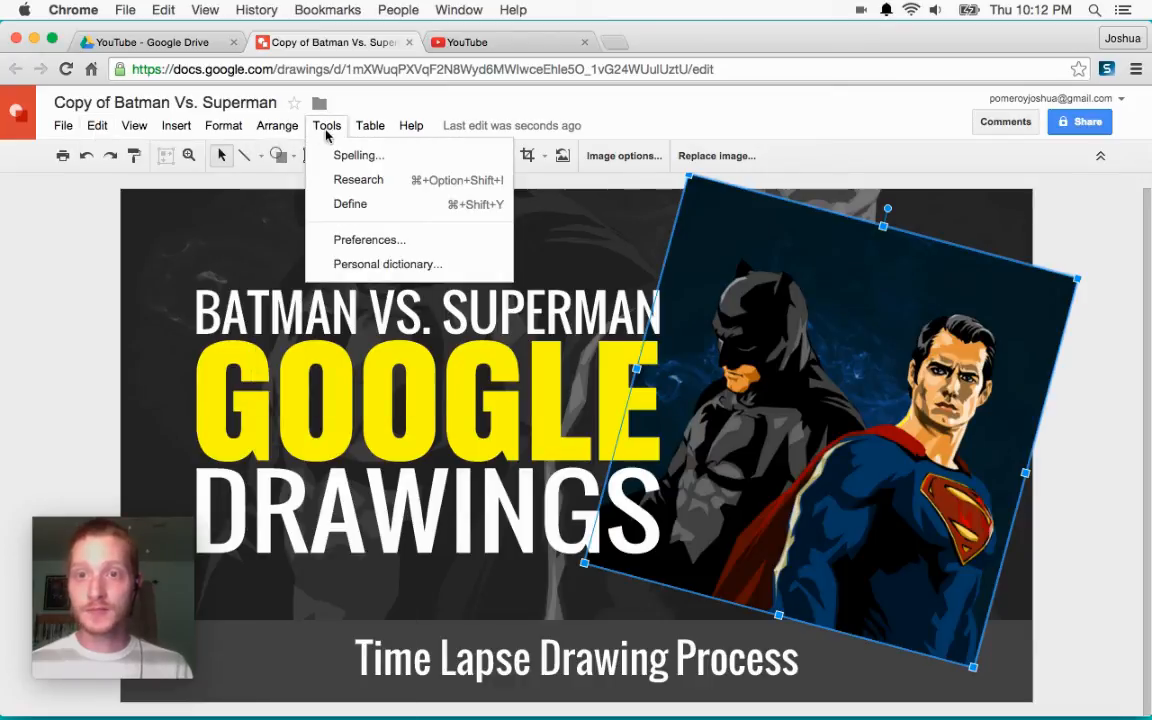
left_click(71, 202)
Replace the tilted Batman and Superman picture with the couple's portrait PNG from the Downloads folder.
left_click(866, 342)
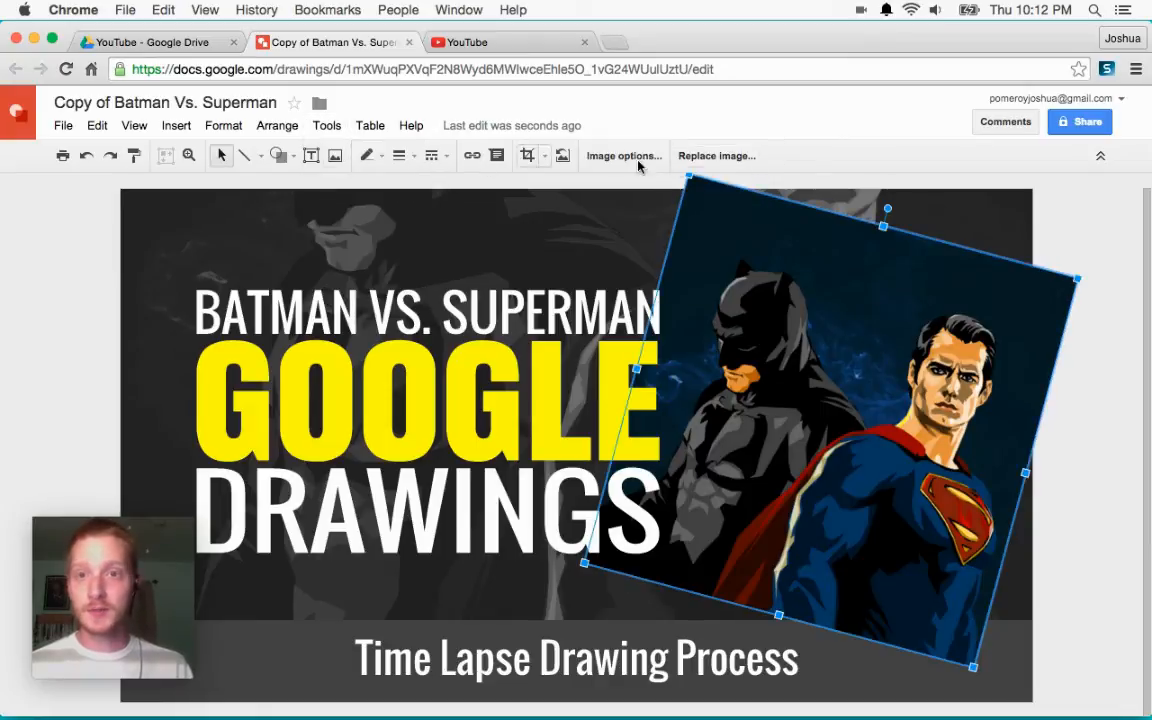
right_click(869, 414)
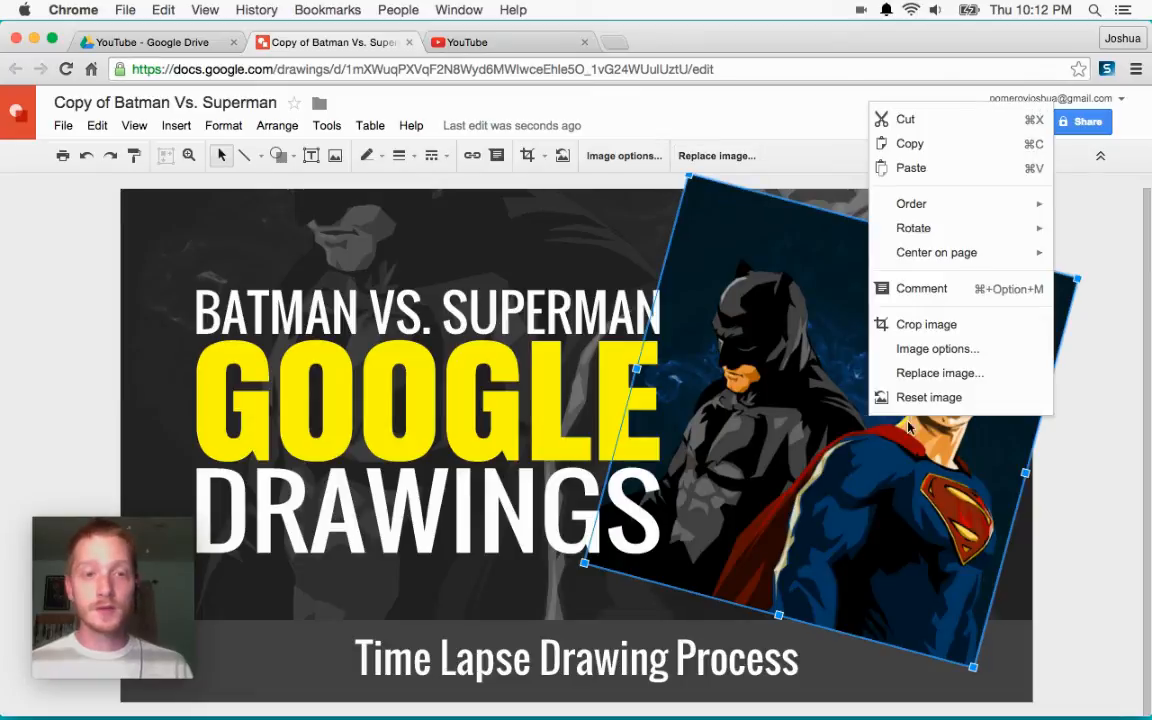
left_click(940, 373)
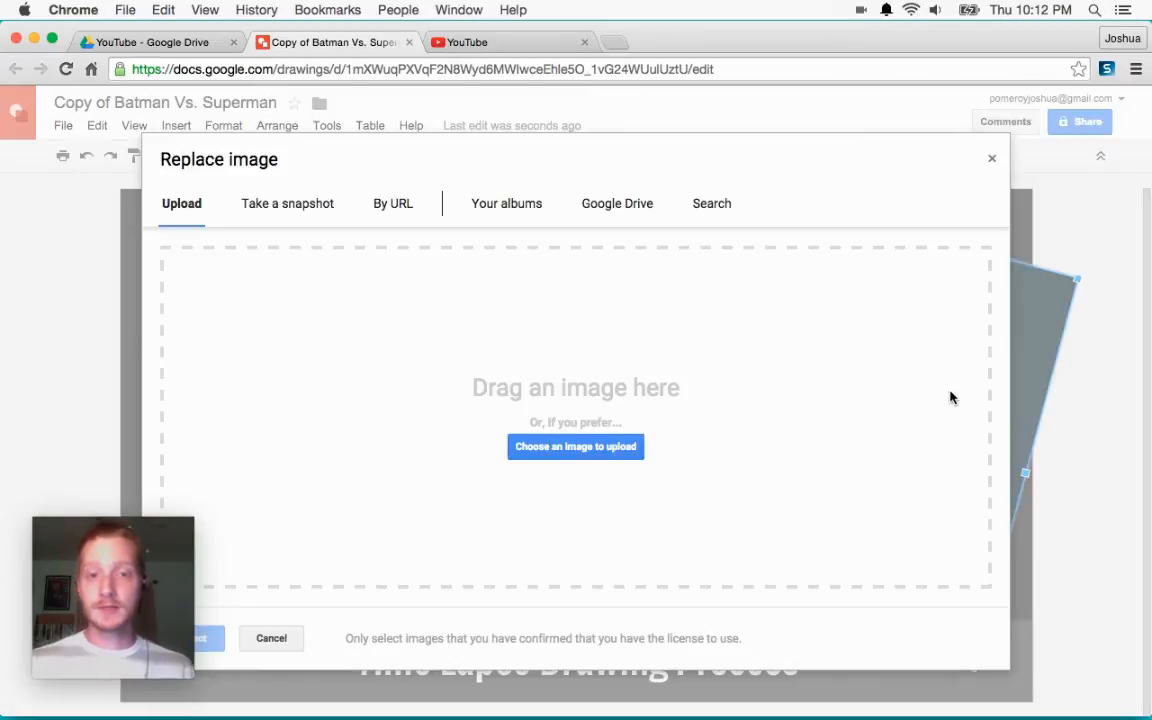
mouse_move(909, 712)
left_click(952, 695)
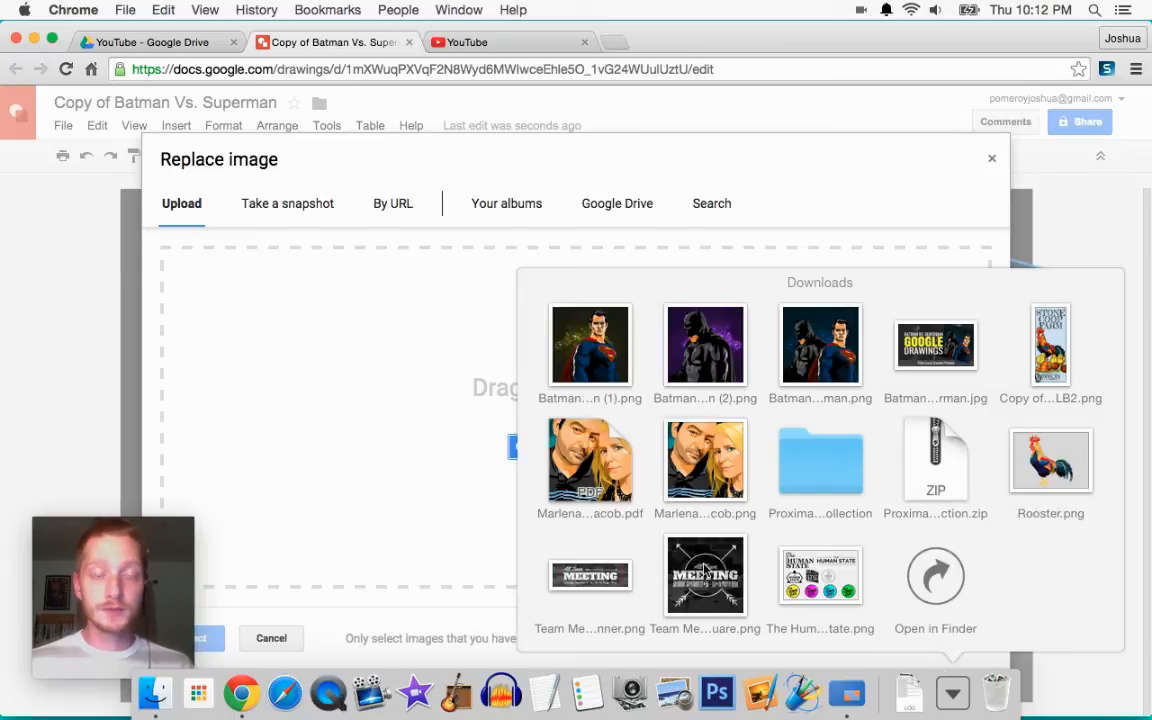
left_click_drag(714, 484, 440, 390)
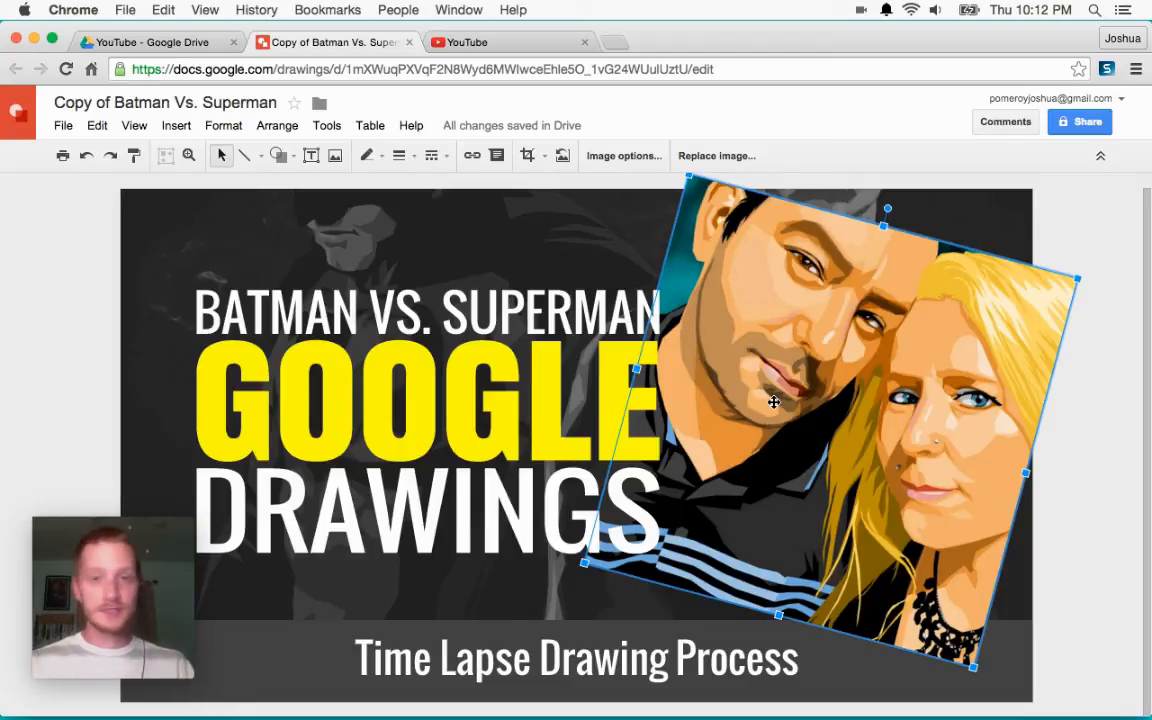
Replace the dark full-page background image with the same couple's portrait PNG from the Downloads folder.
left_click(554, 244)
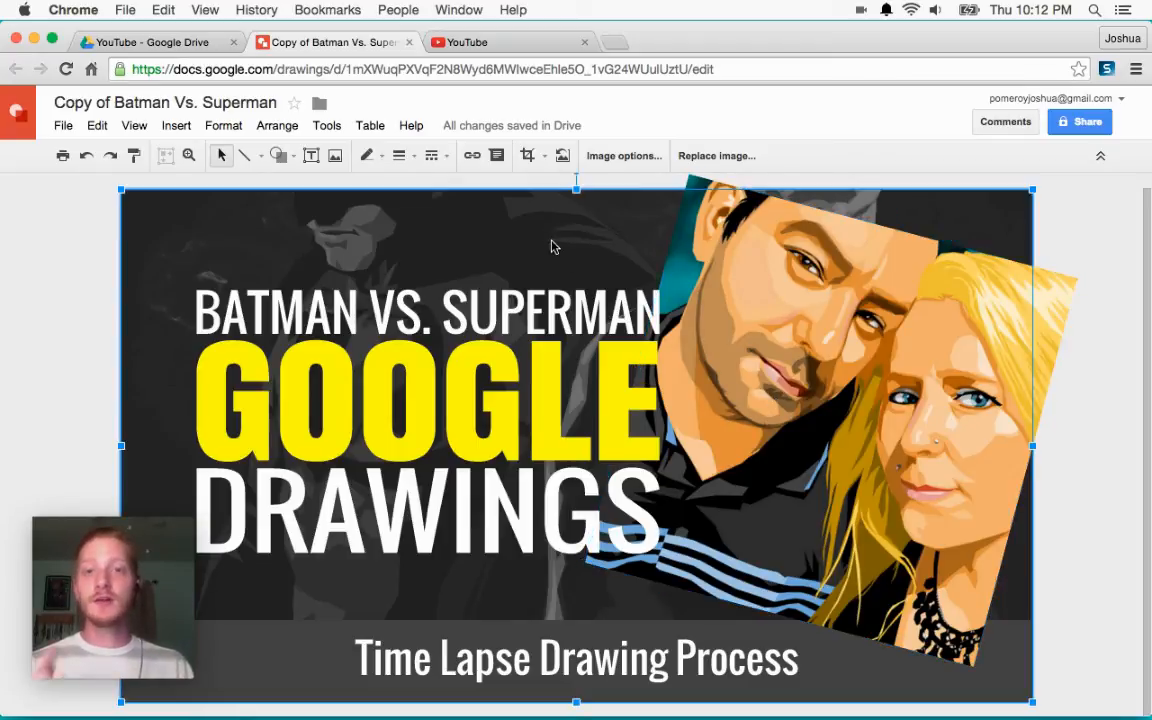
key("super+alt+minus")
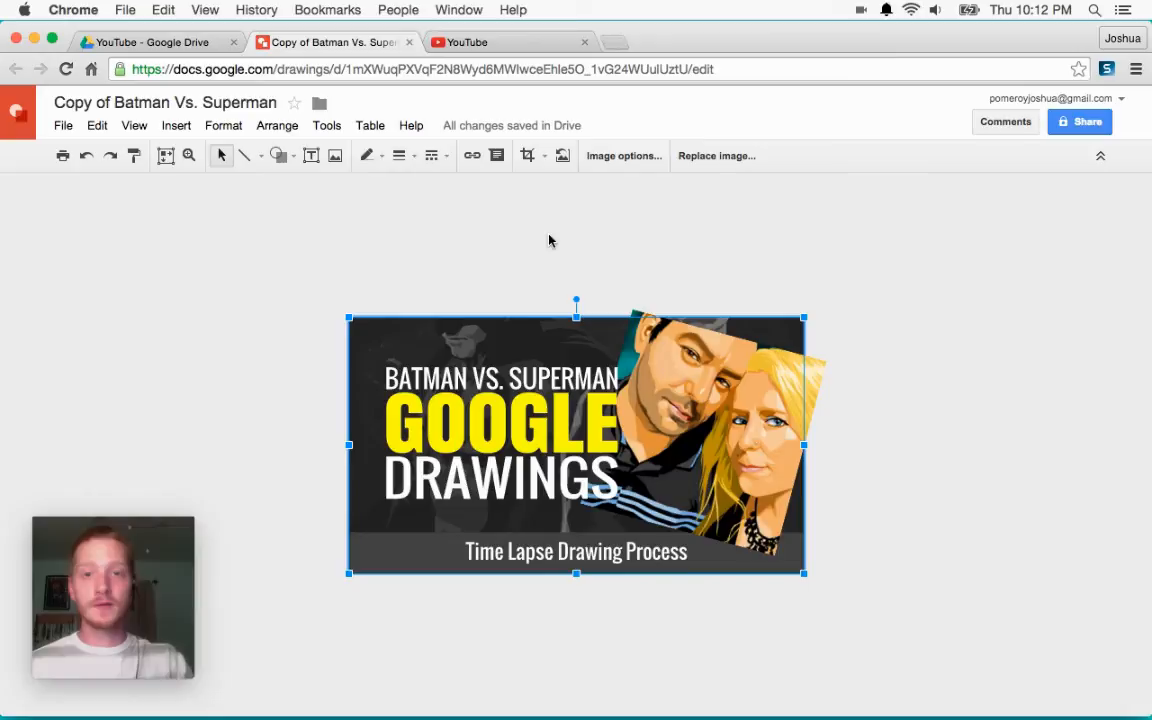
right_click(546, 333)
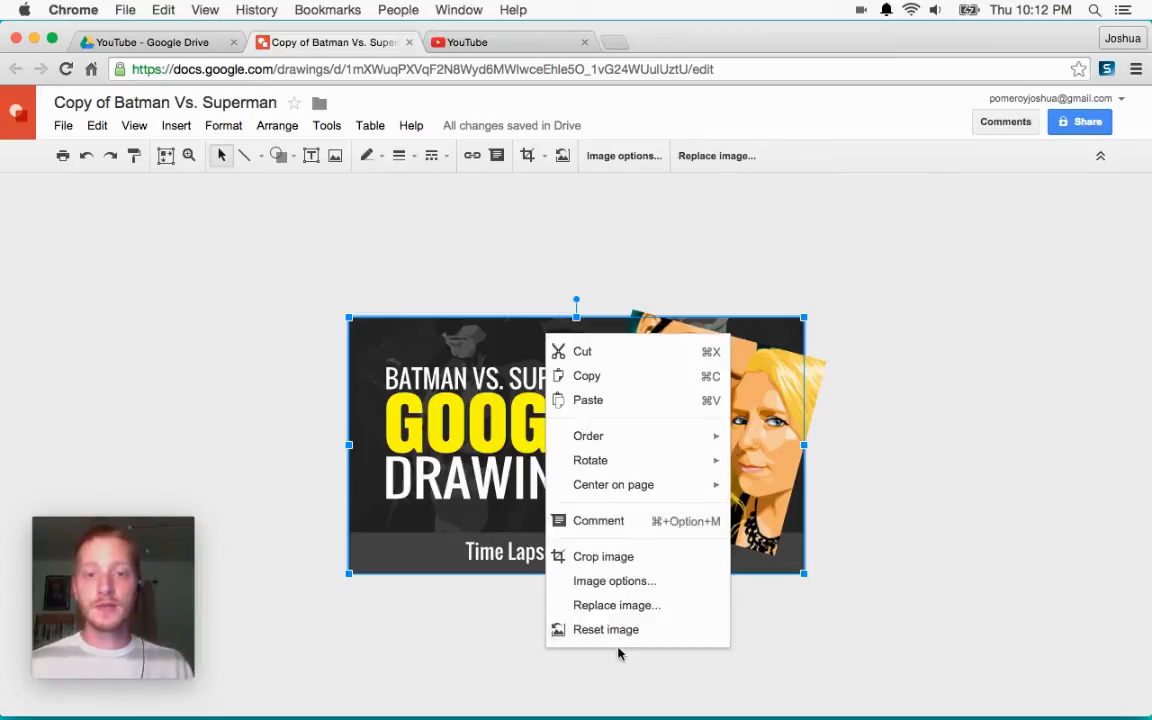
left_click(650, 606)
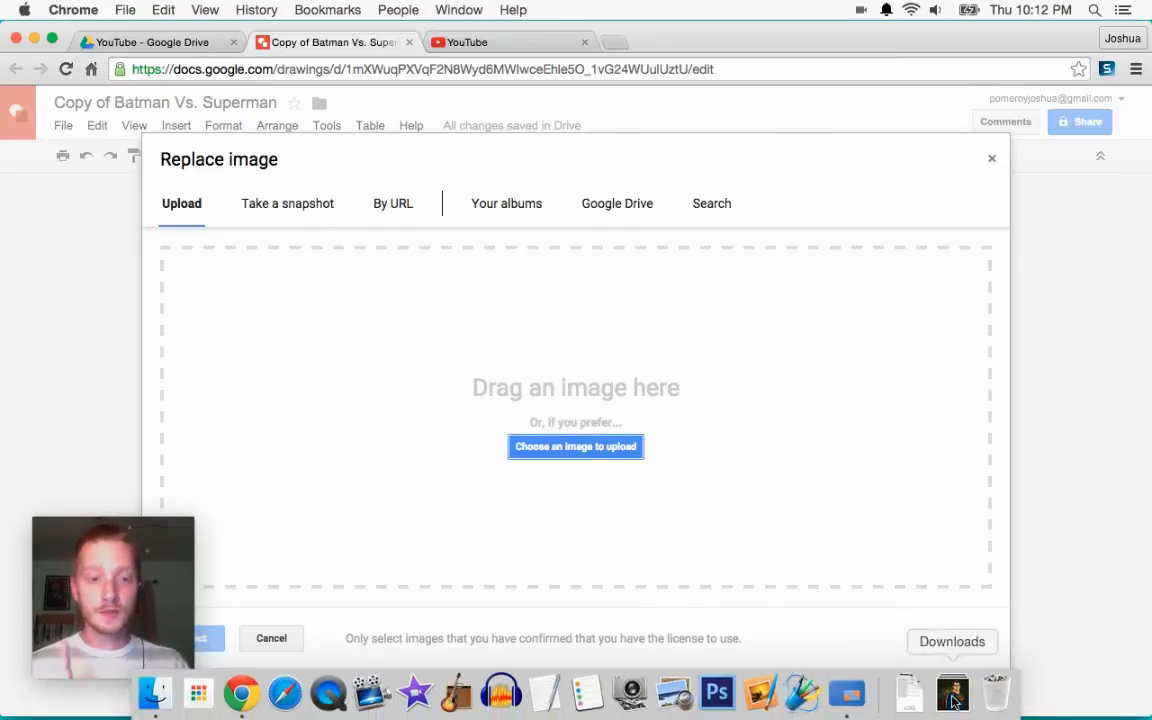
left_click(952, 692)
left_click_drag(736, 503, 455, 375)
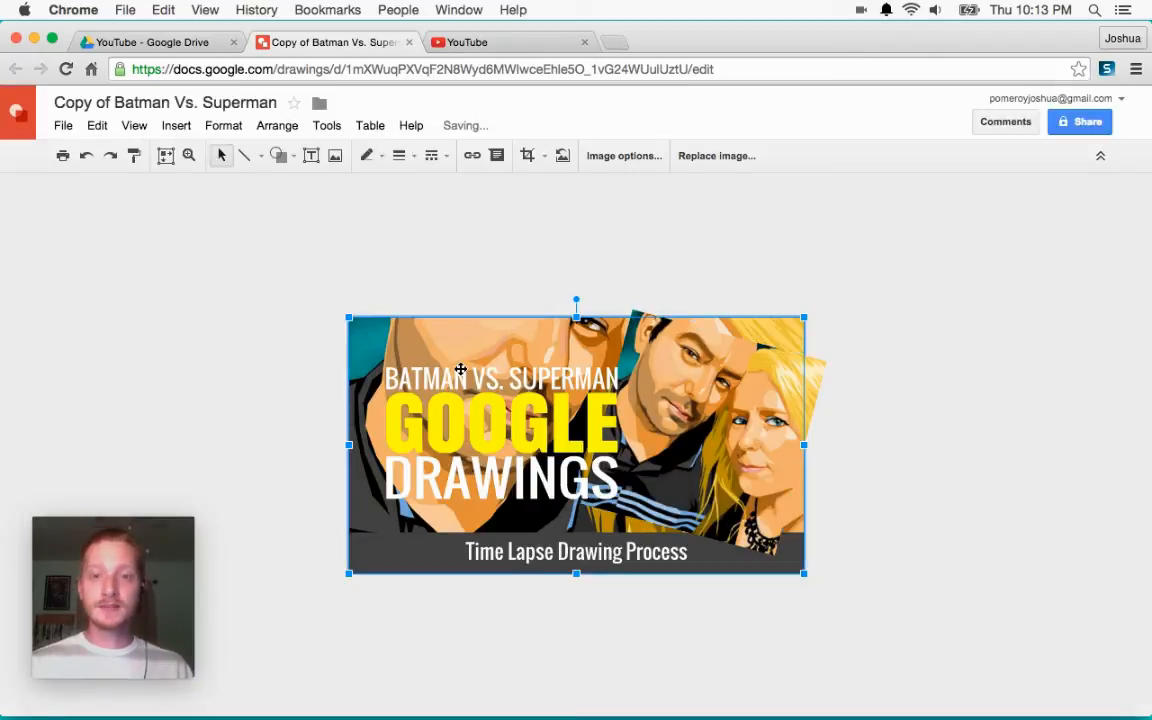
Shift the background portrait slightly down within its crop frame so the man's eyes fall inside the page.
double_click(468, 351)
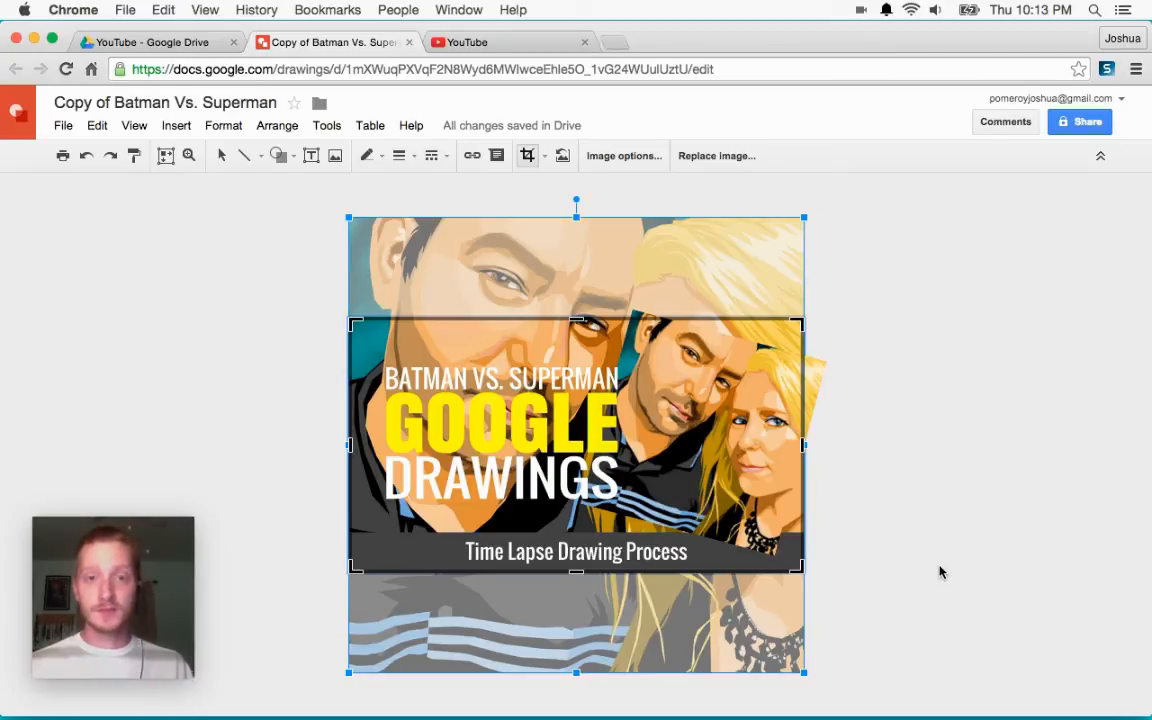
left_click_drag(753, 616, 752, 640)
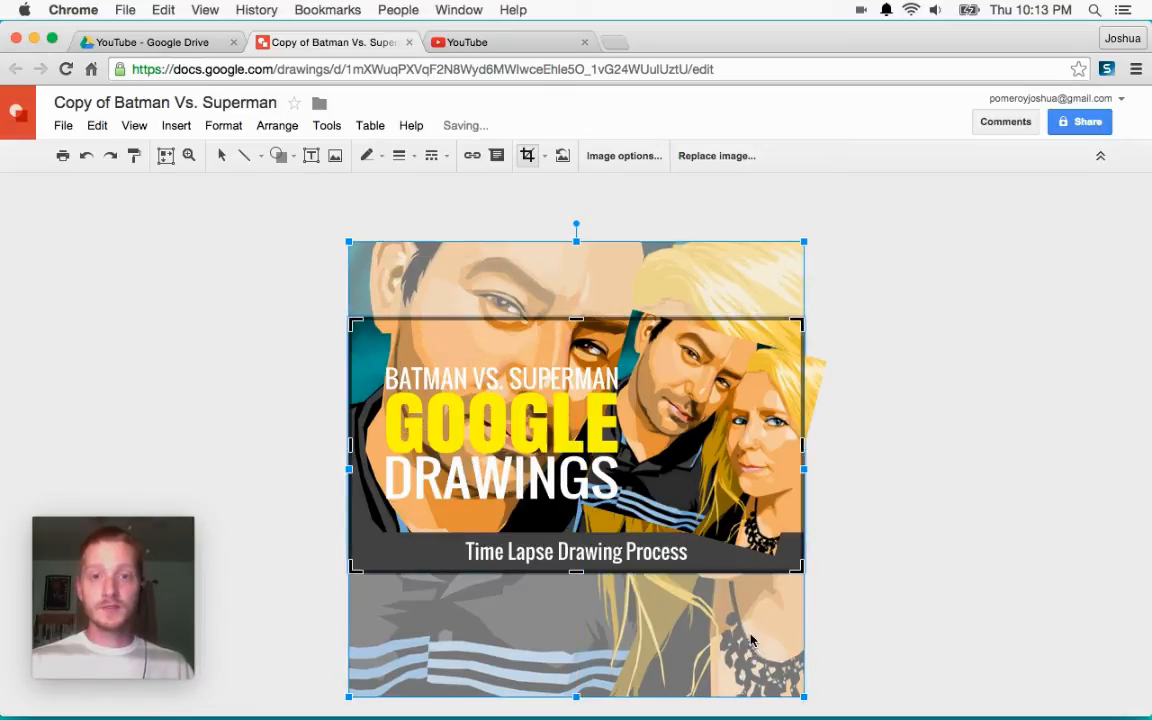
left_click(905, 525)
left_click(909, 524)
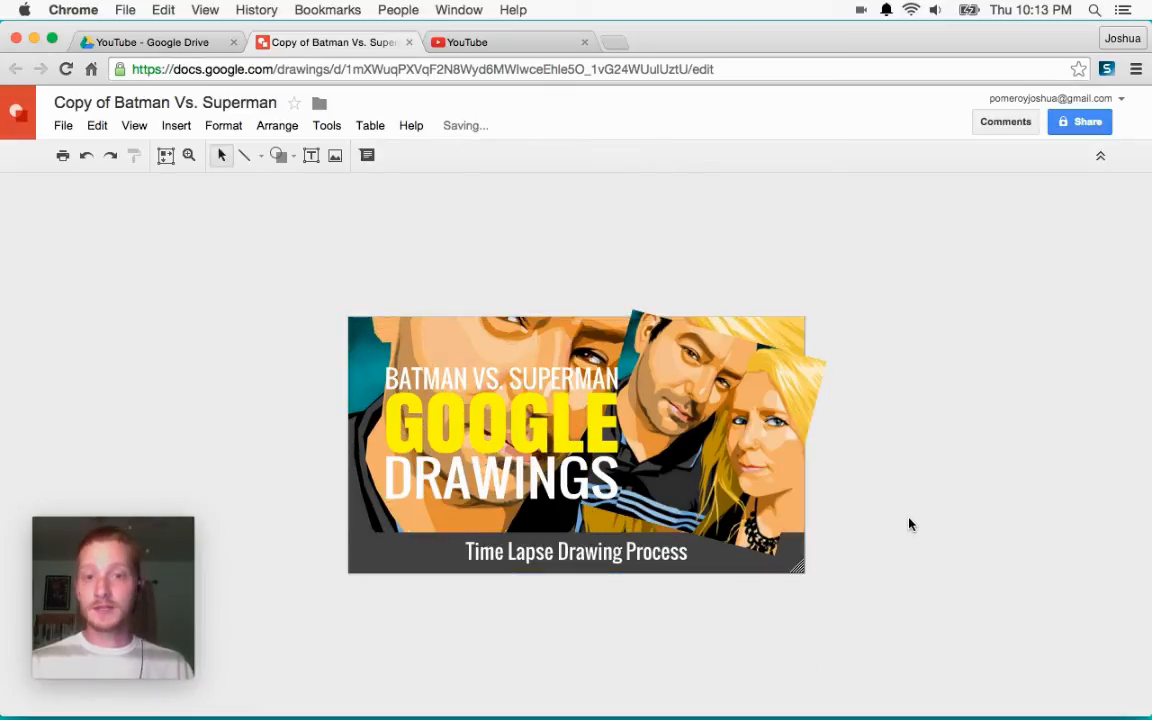
Nudge the background portrait slightly lower inside its crop frame and raise its transparency to about 80%.
double_click(445, 325)
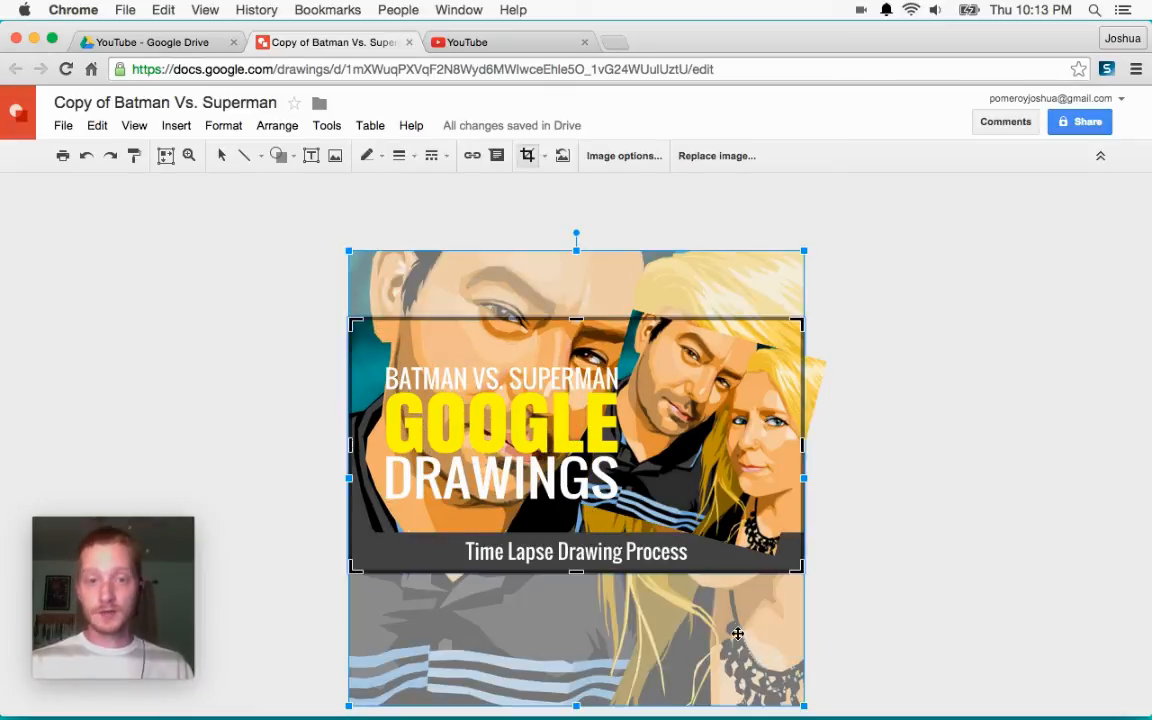
left_click(855, 379)
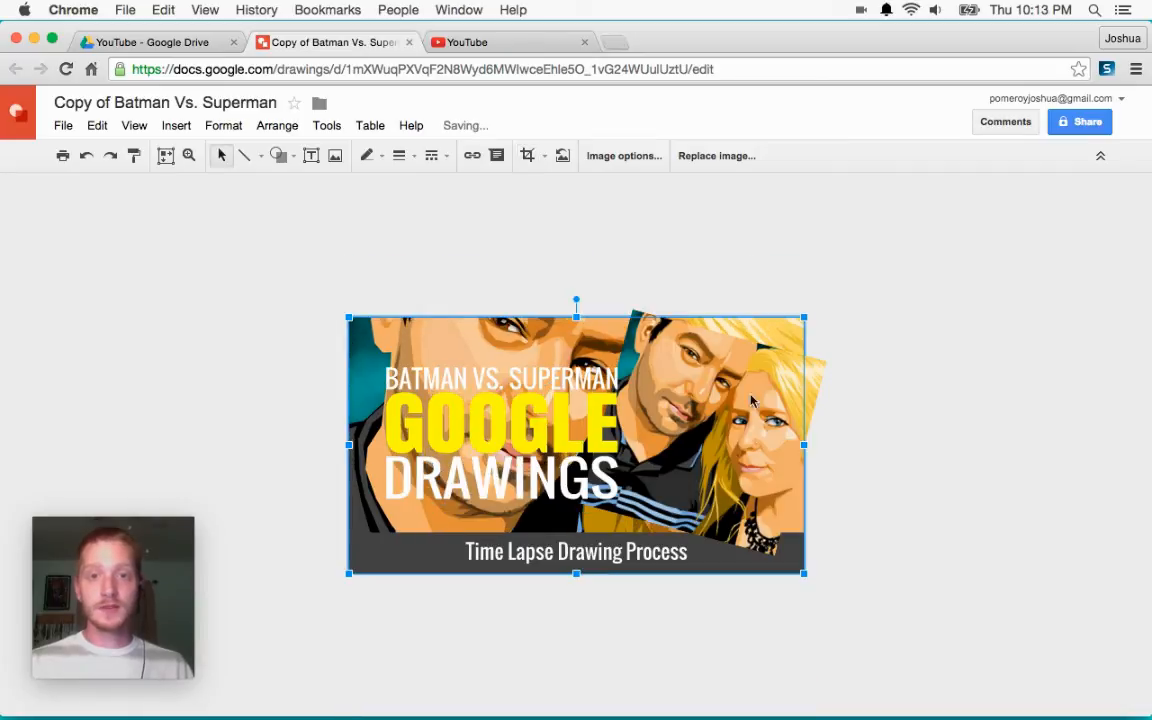
left_click(605, 160)
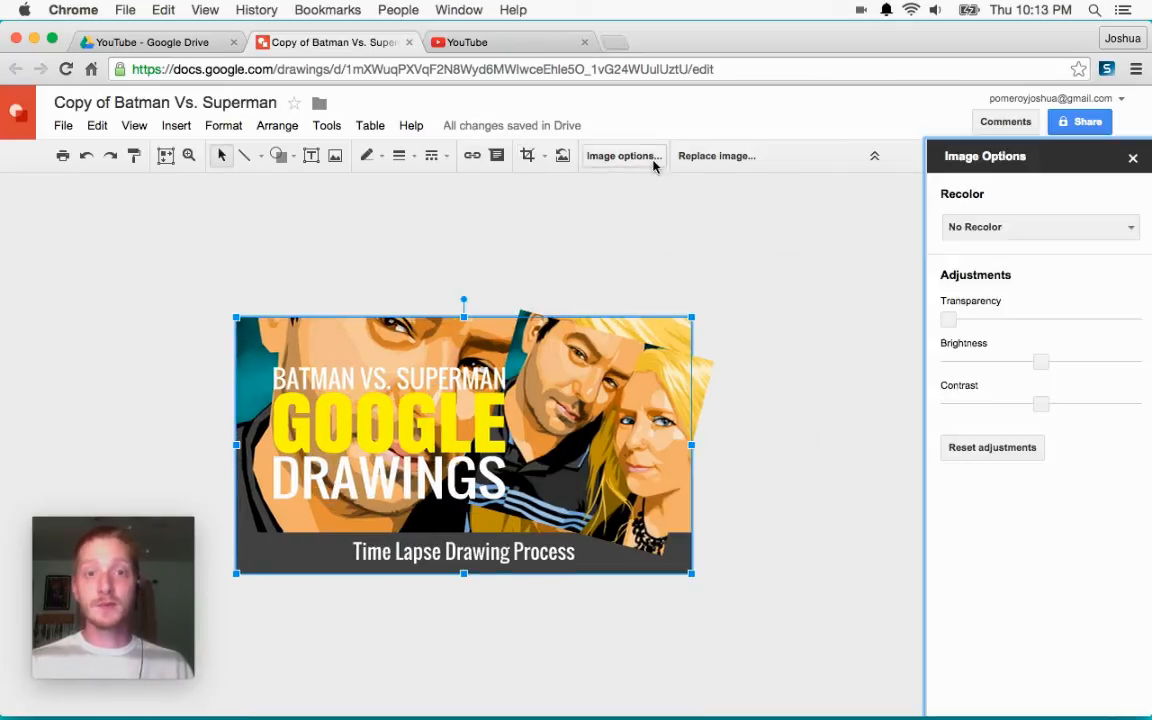
left_click_drag(948, 320, 1078, 320)
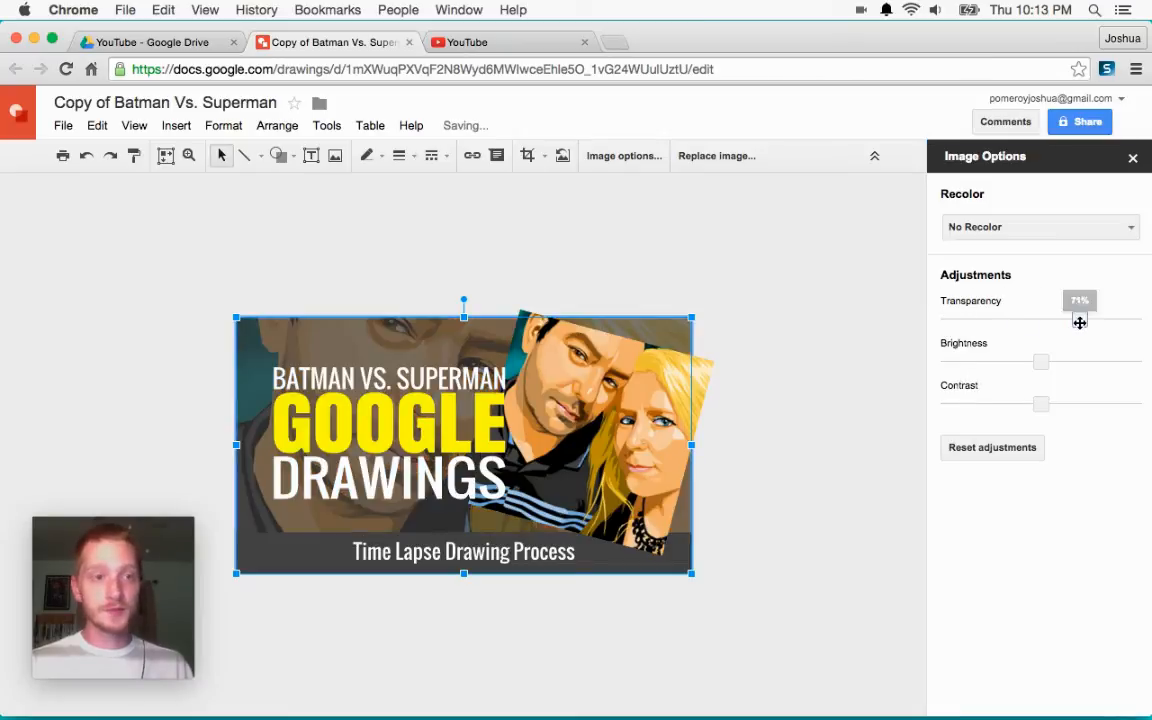
key("Right")
key("Right")
key("Right")
key("Right")
key("Right")
key("Right")
key("Right")
key("Right")
key("Right")
key("Right")
key("Left")
key("Left")
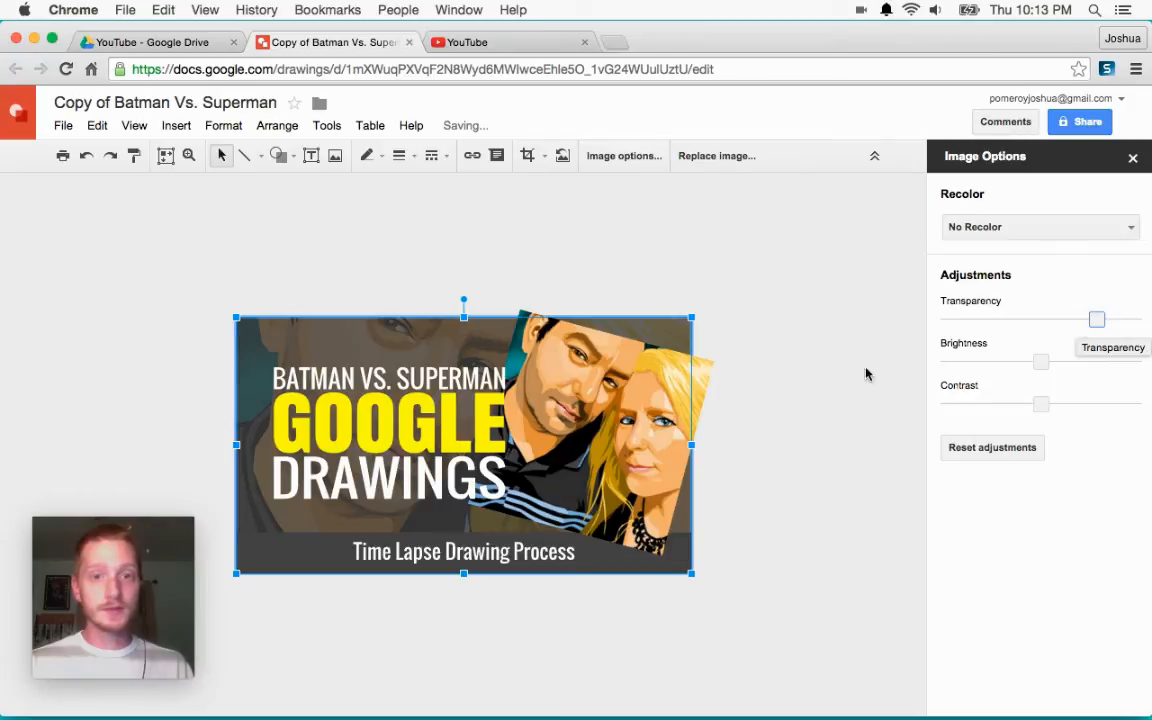
Change the page background color to dark teal, a darker shade of cyan.
right_click(767, 307)
mouse_move(830, 408)
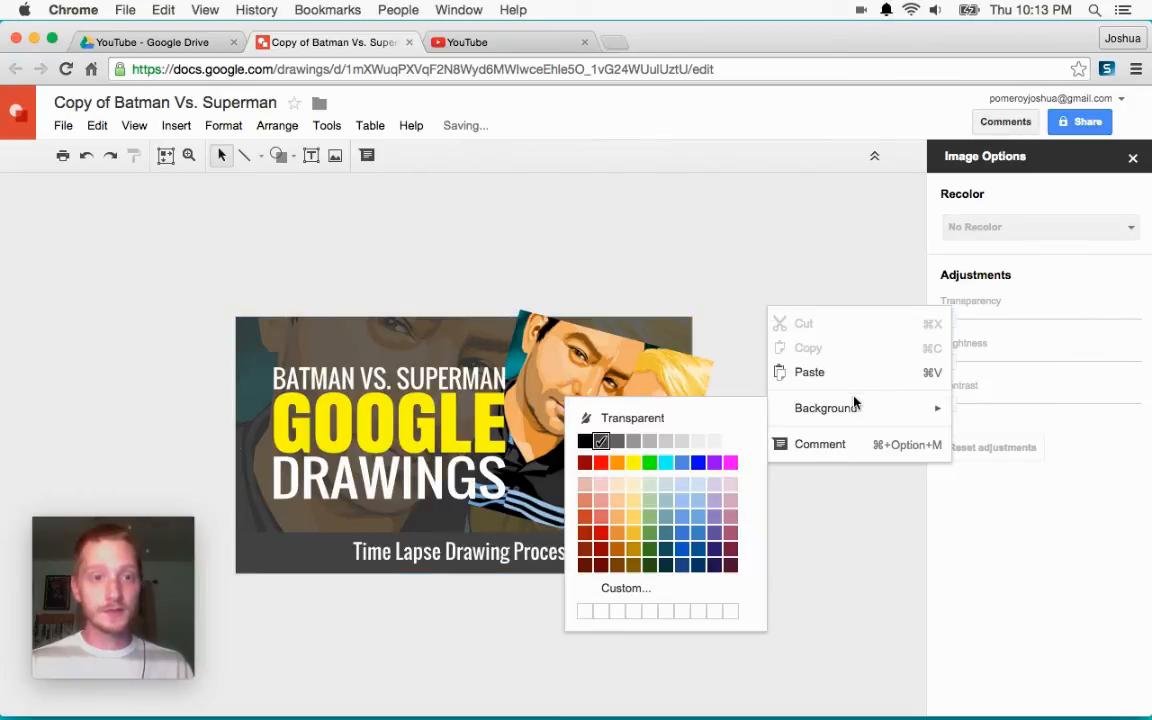
left_click(663, 548)
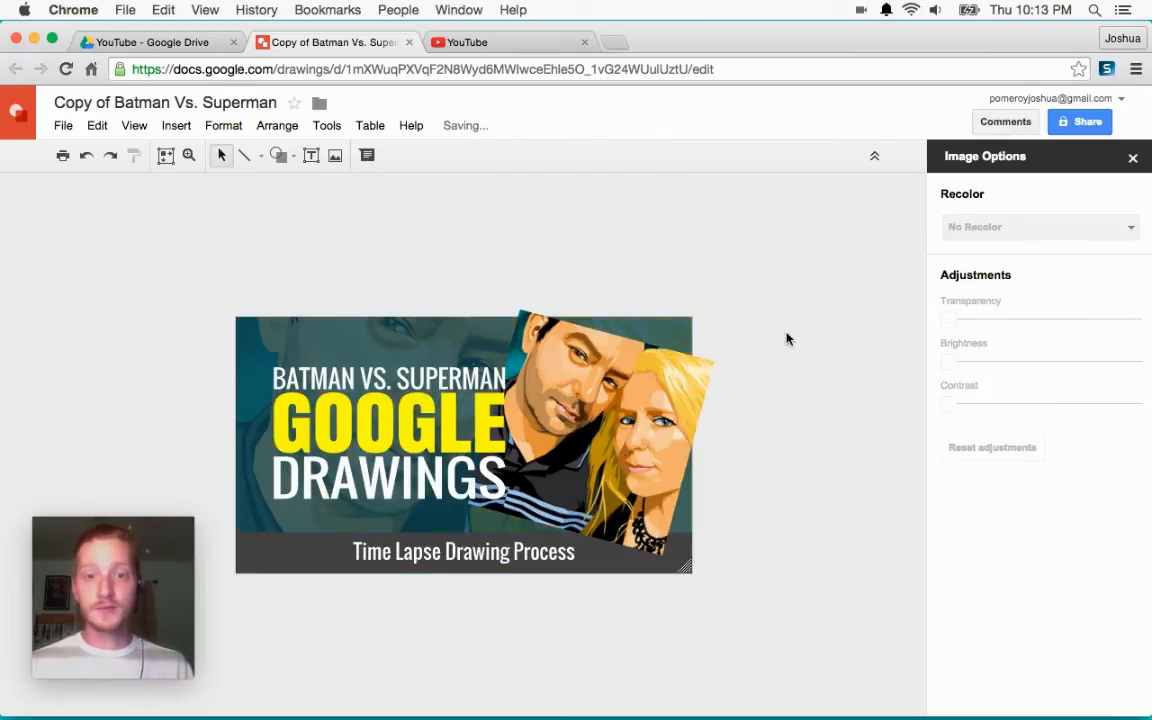
Replace the "BATMAN VS. SUPERMAN" title line with the couple's first names in capitals, joined by an ampersand.
double_click(437, 380)
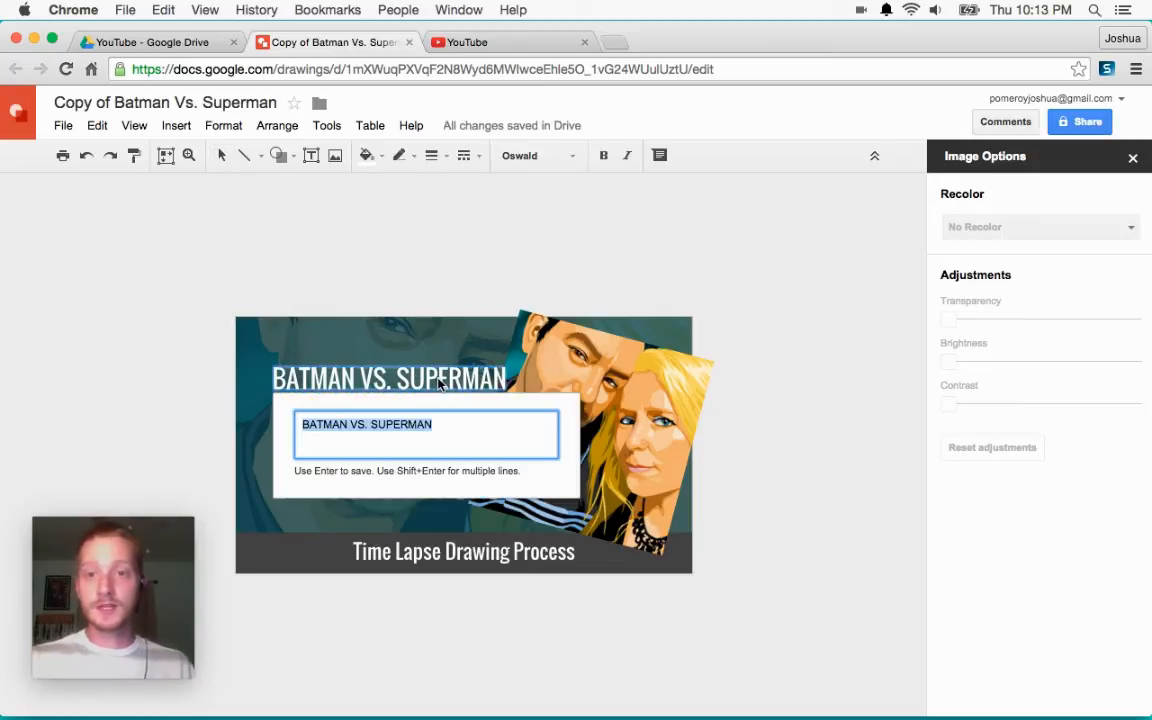
type("M")
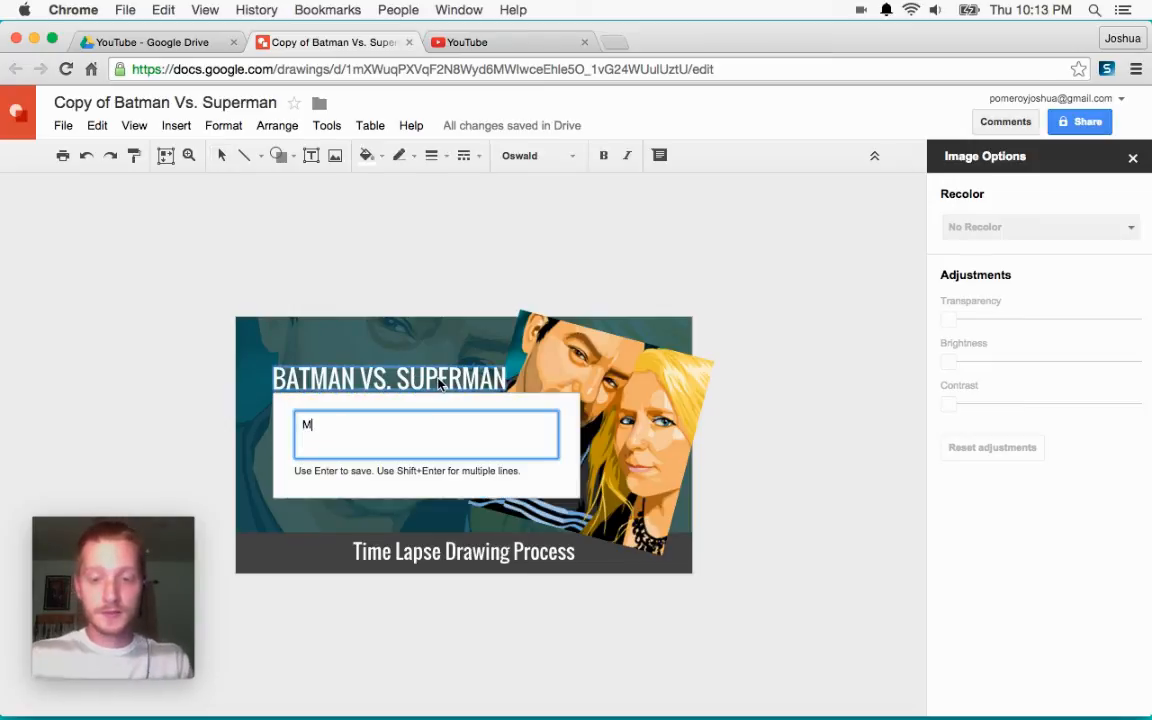
type("ARLENA ")
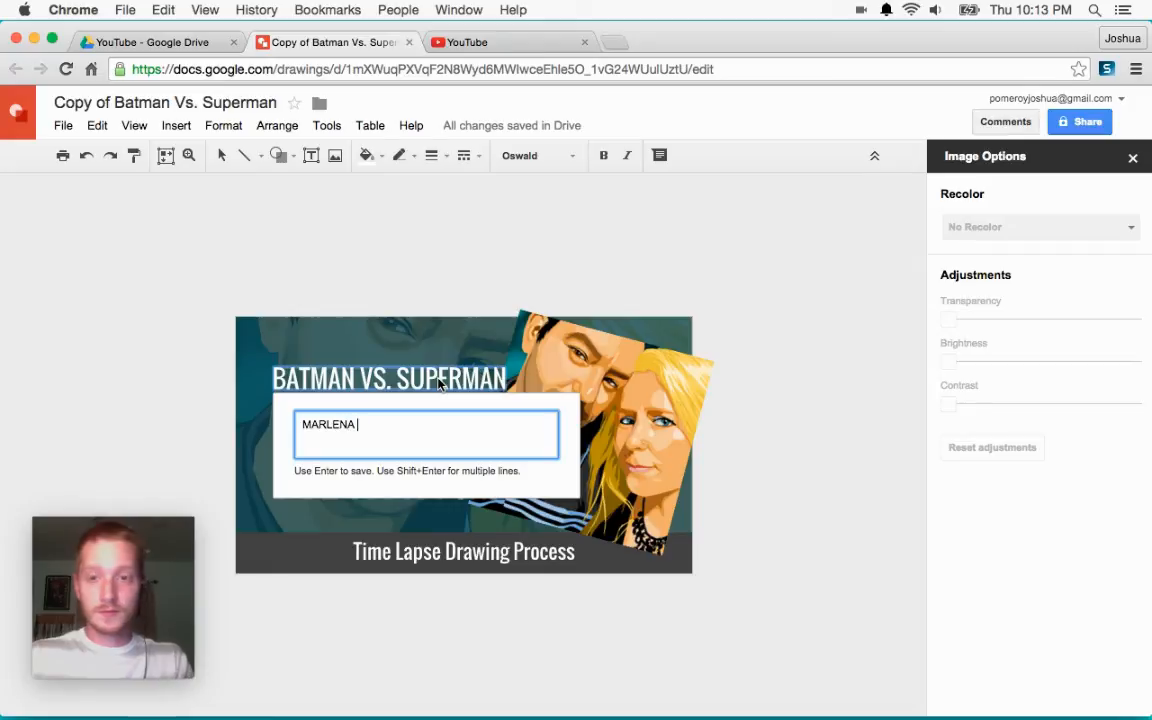
type("& J")
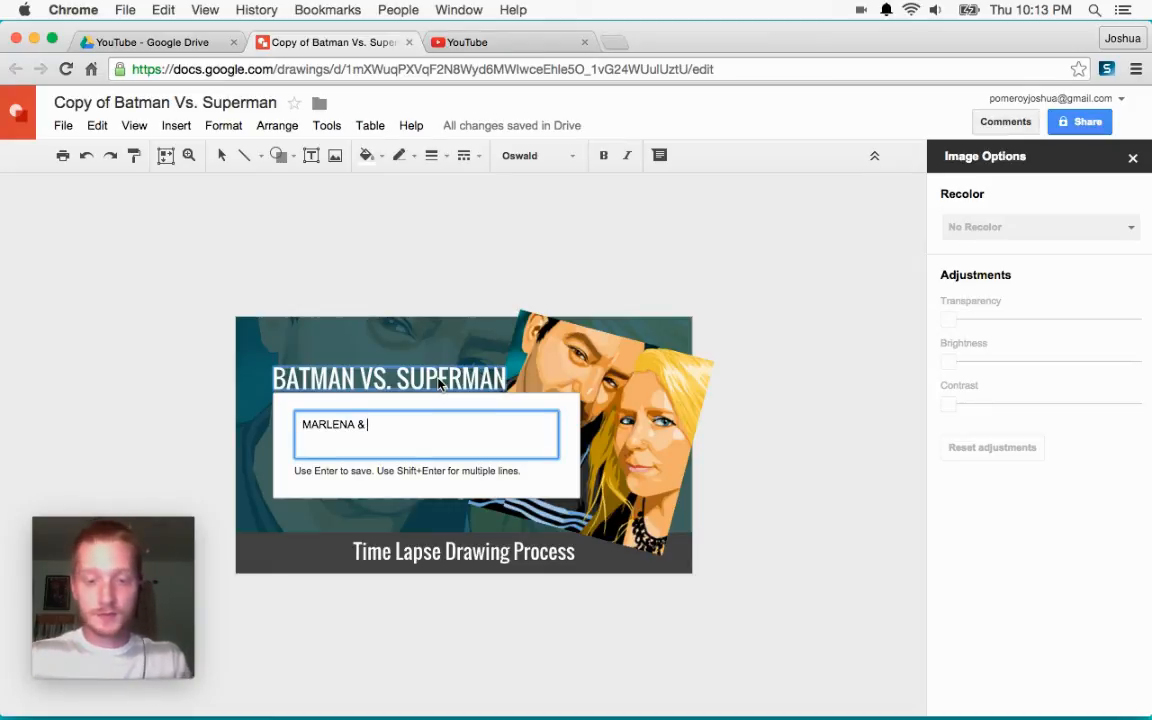
type("ACOB")
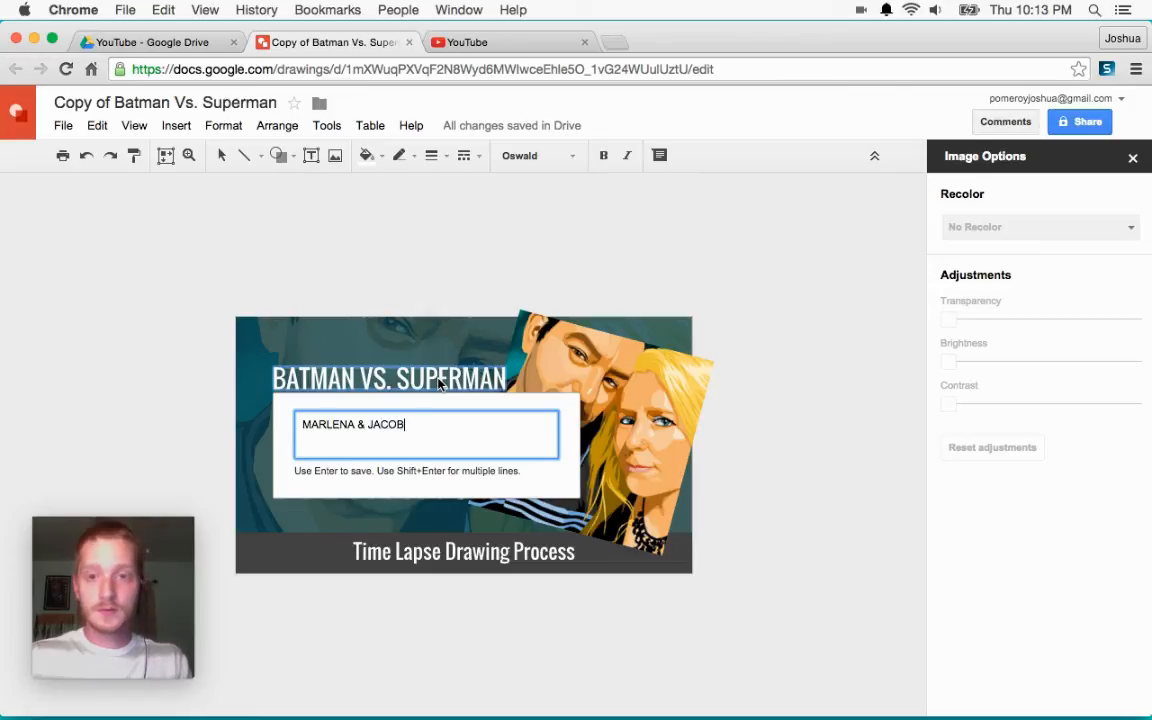
key("Return")
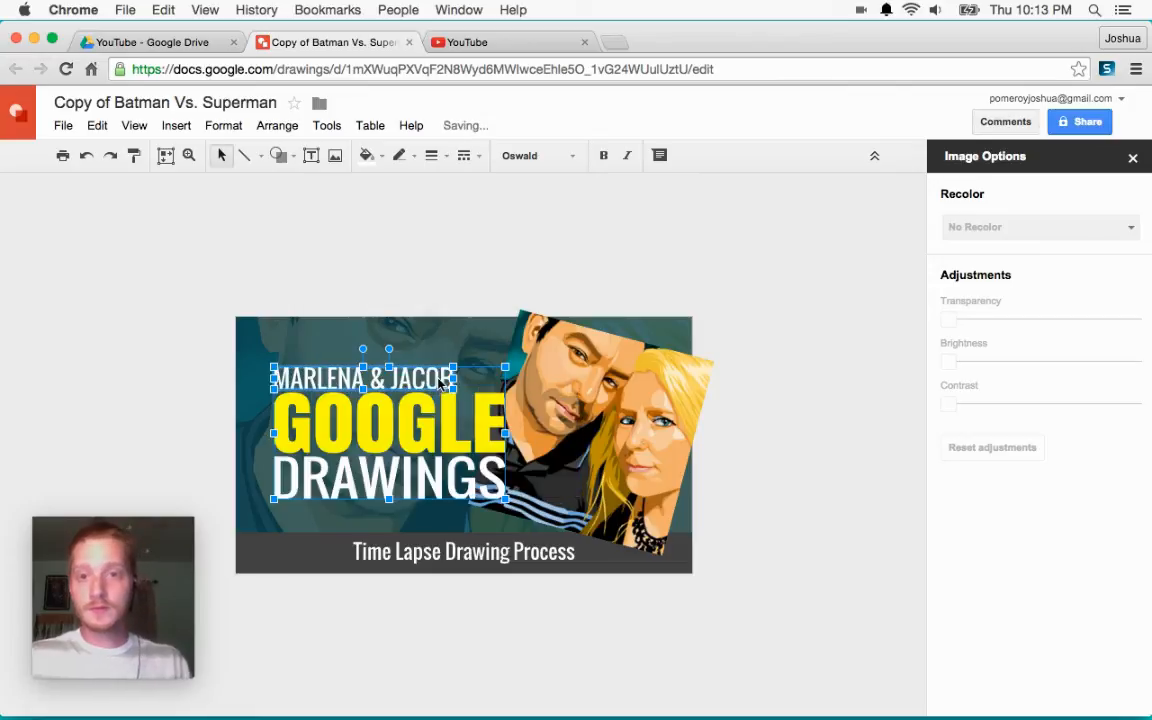
left_click(782, 310)
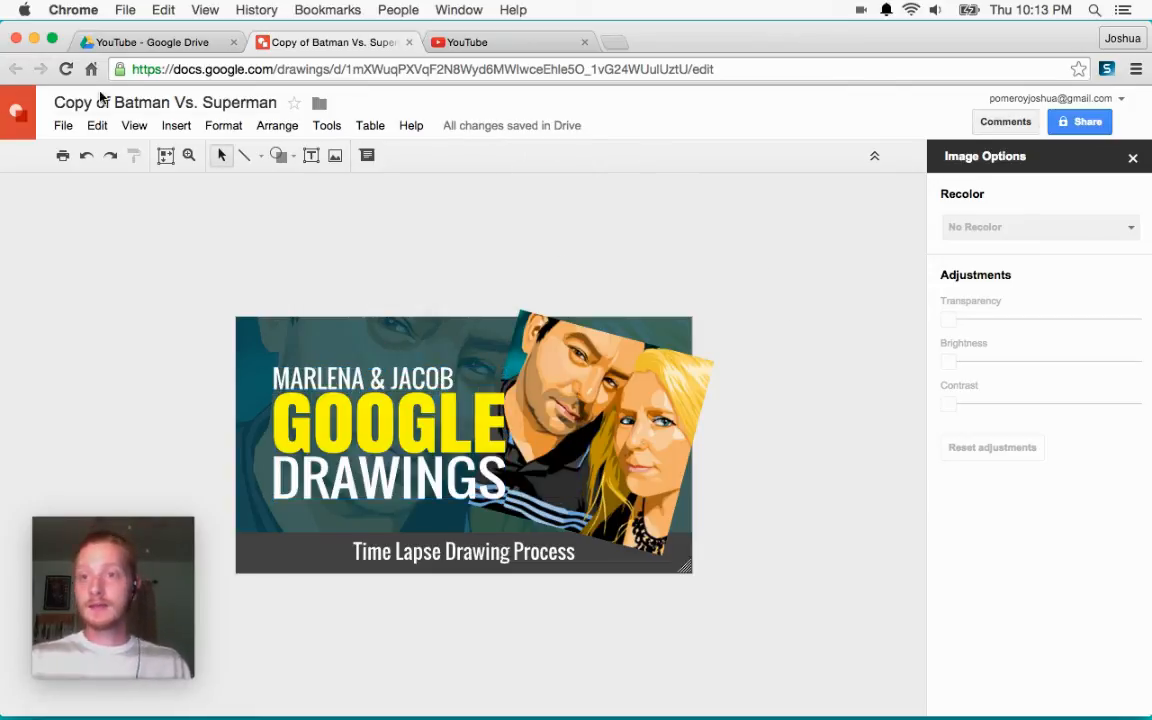
Rename the drawing with the couple's first names joined by "and".
left_click(103, 104)
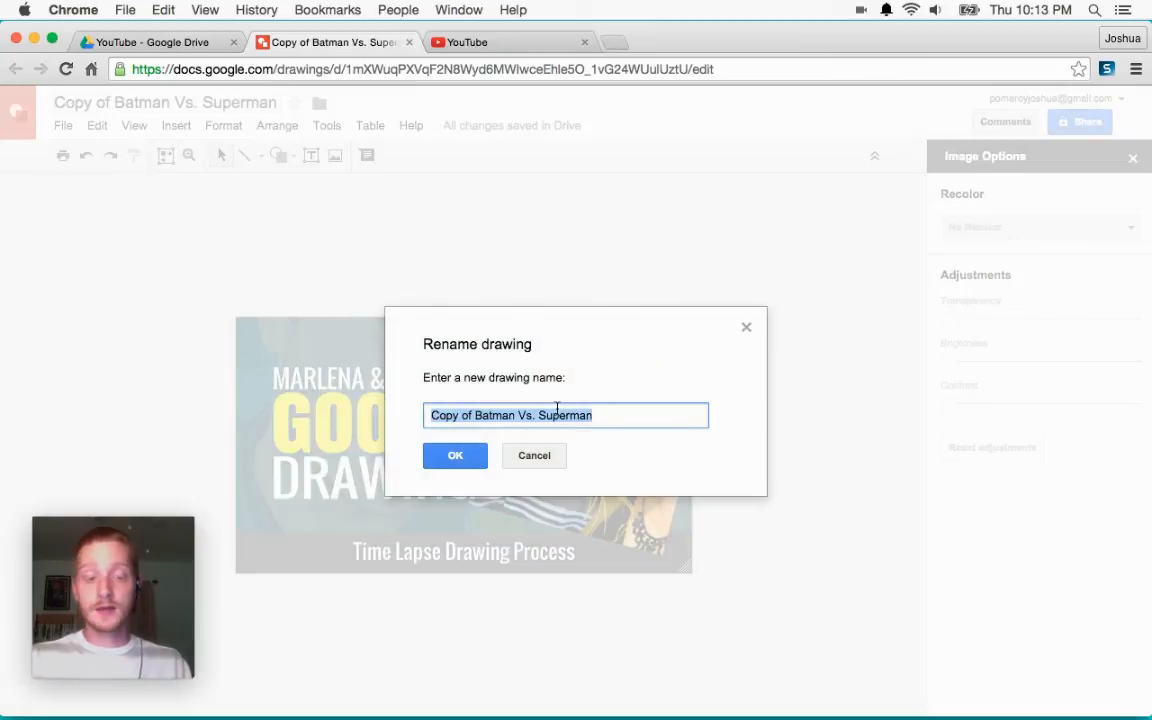
type("Marlena")
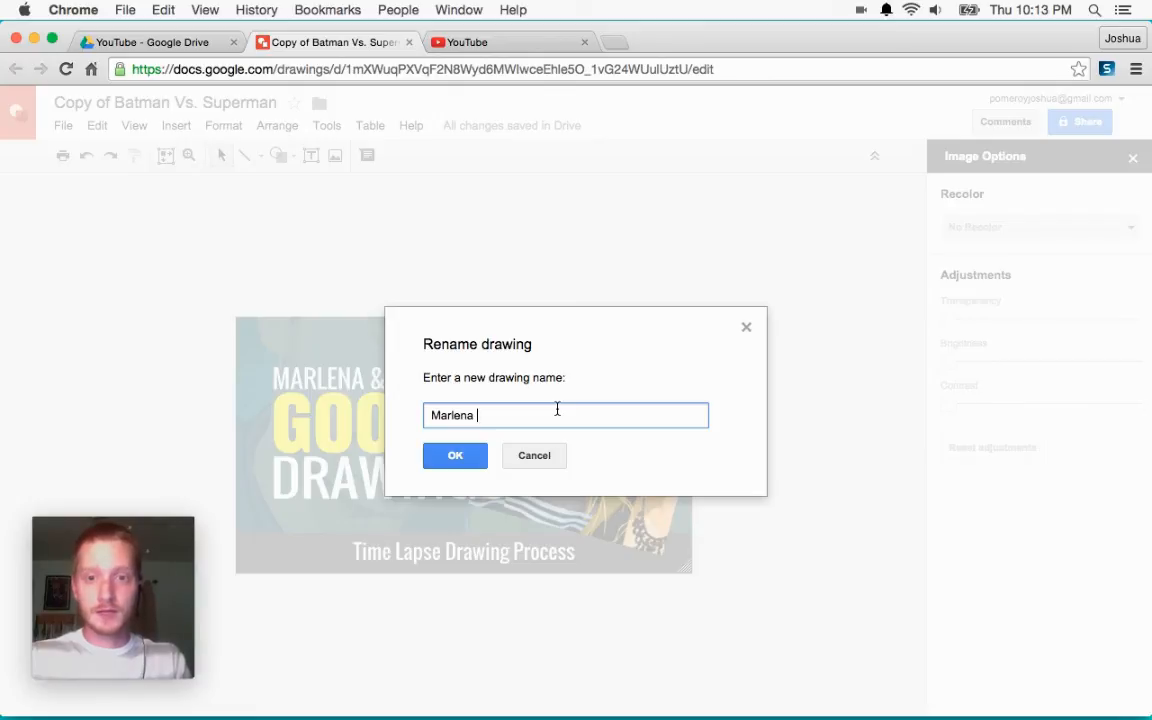
type("and jaco")
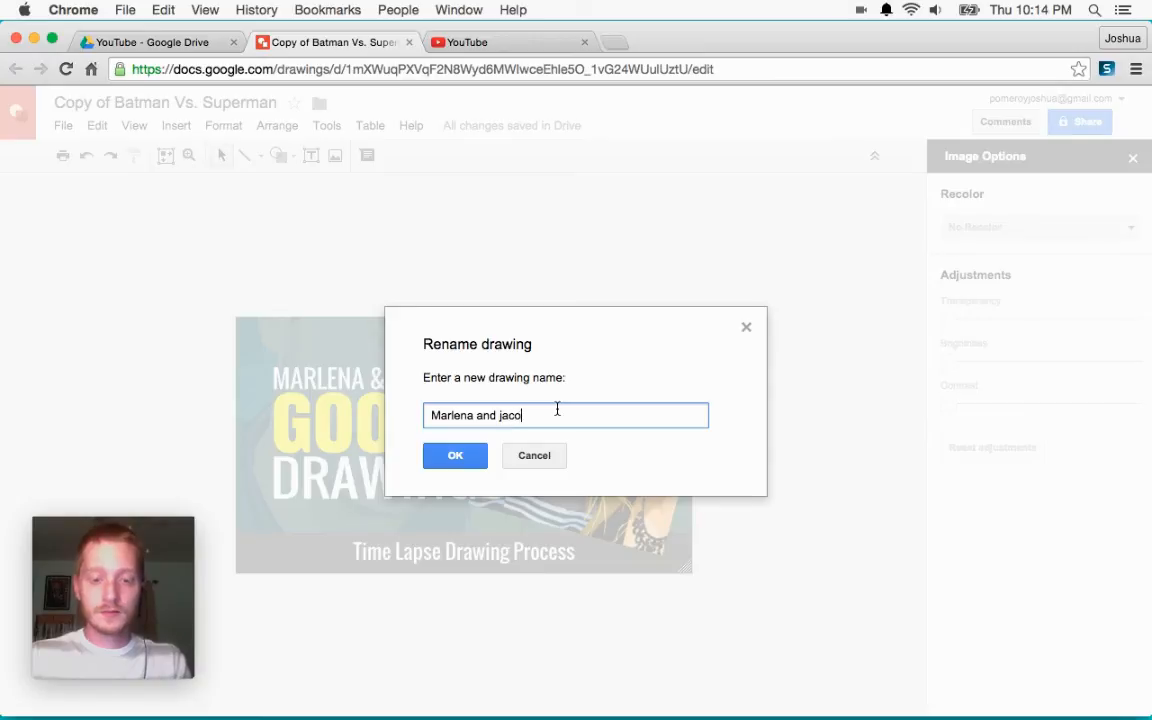
type("b")
key("Return")
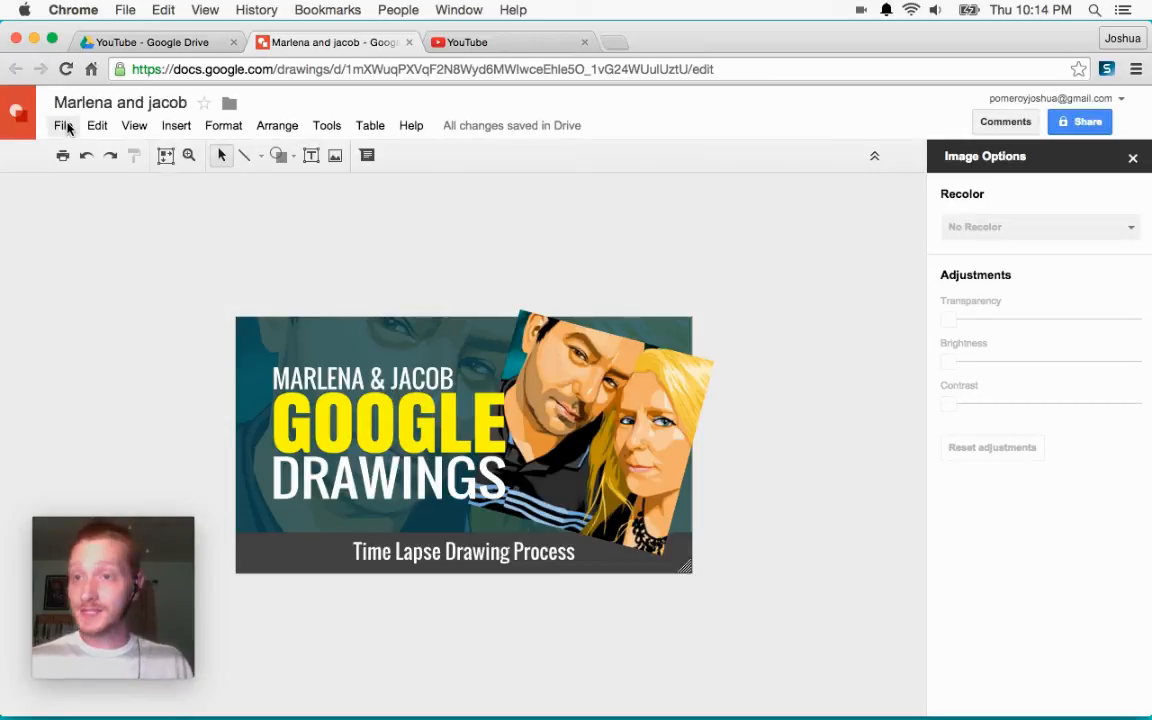
Close the Image Options pane and hide the drawing's menus to leave the compact view.
left_click(68, 126)
left_click(752, 229)
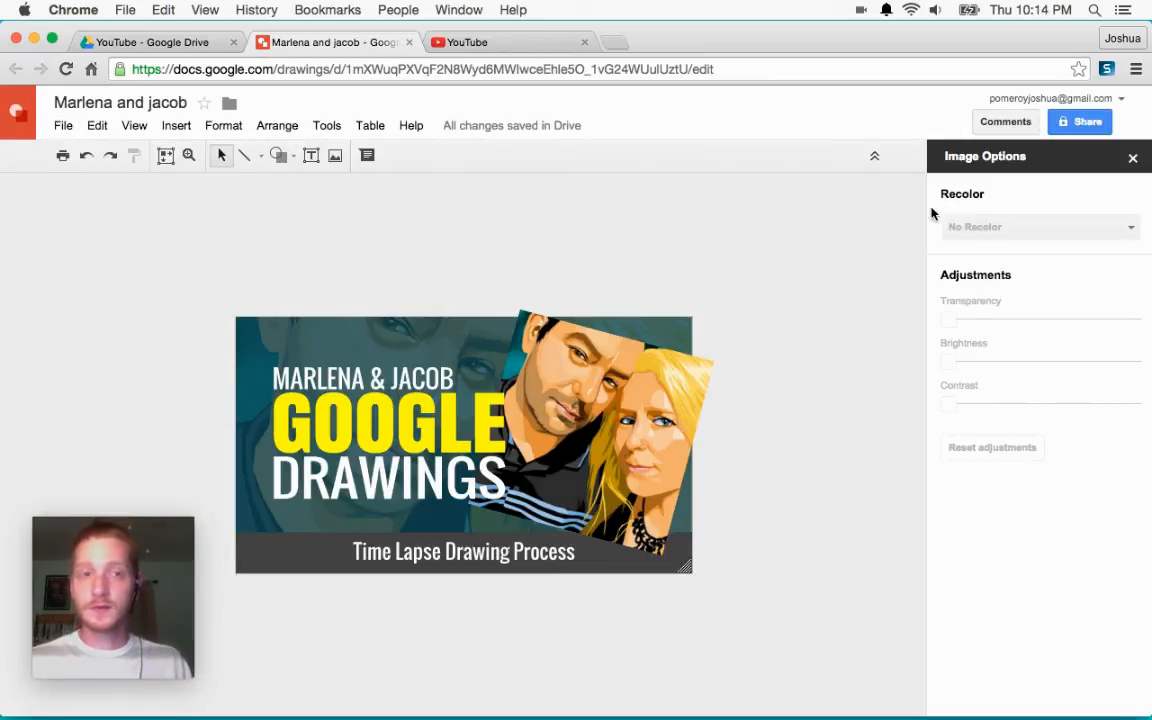
left_click(1133, 158)
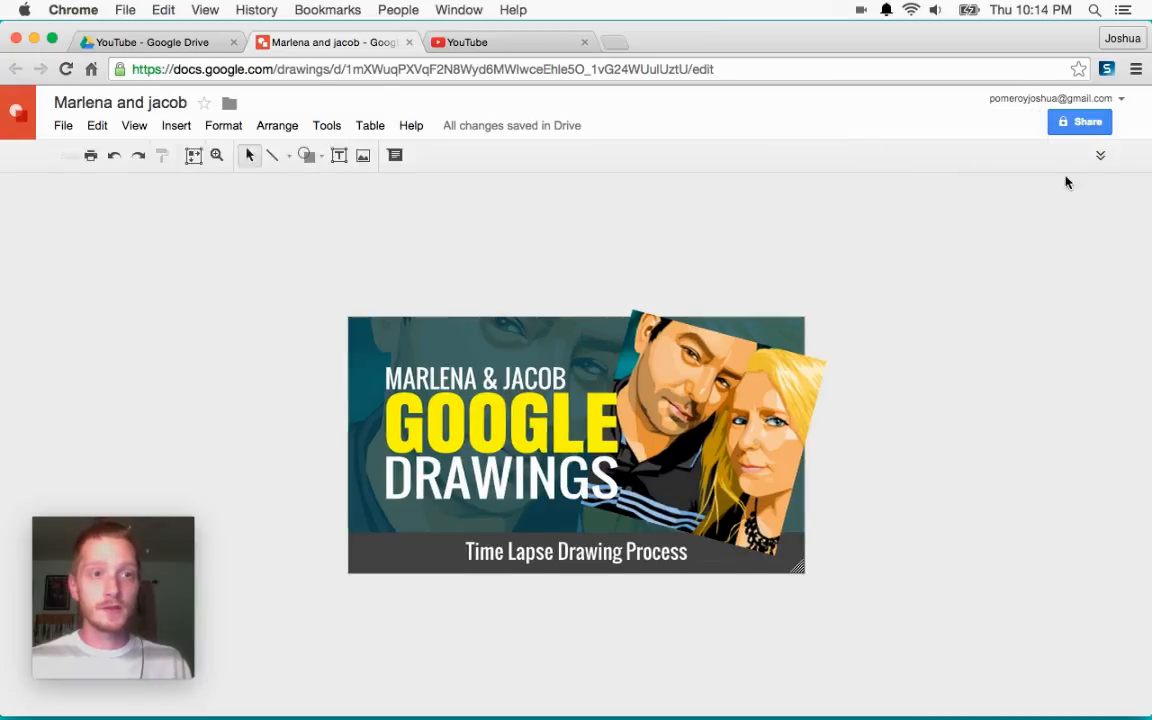
left_click(1099, 158)
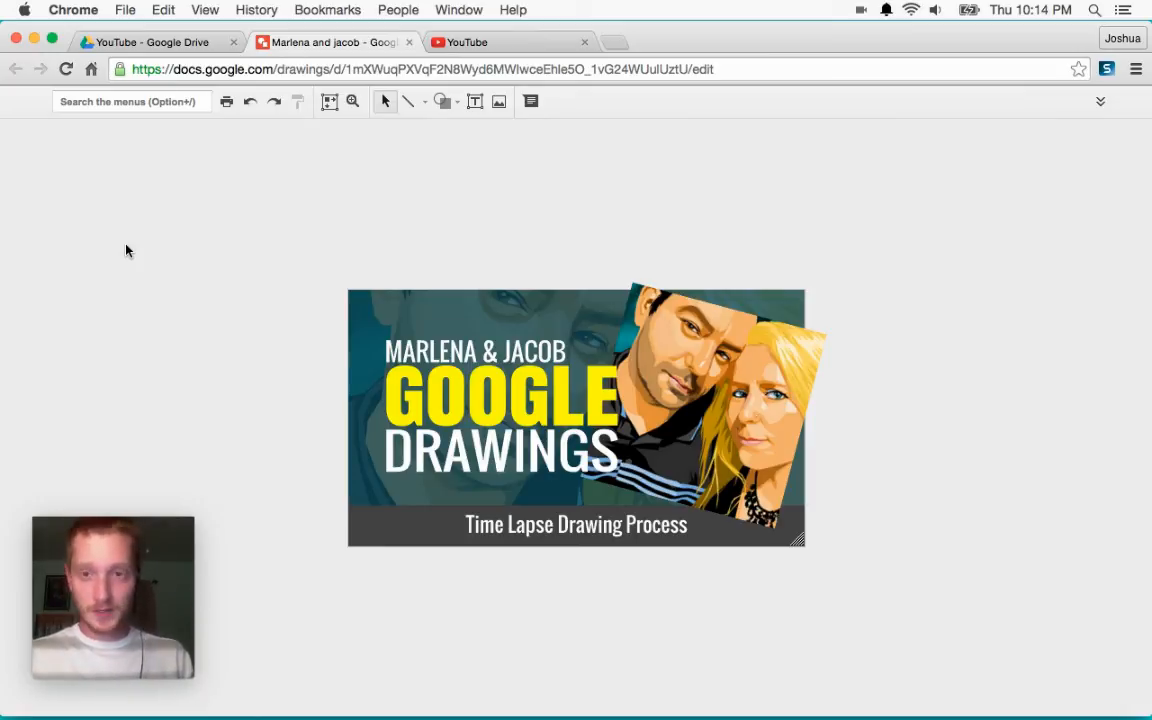
Search the commands for "dow" and download the drawing as a JPEG image.
key("super+slash")
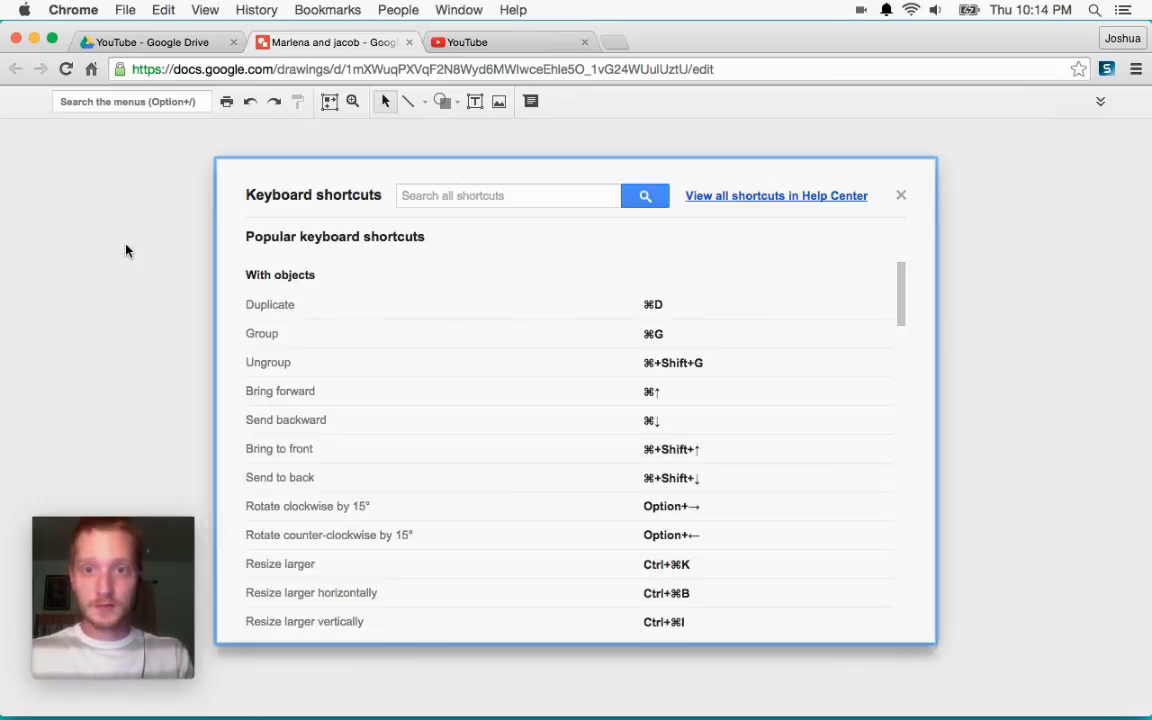
key("Escape")
key("alt+slash")
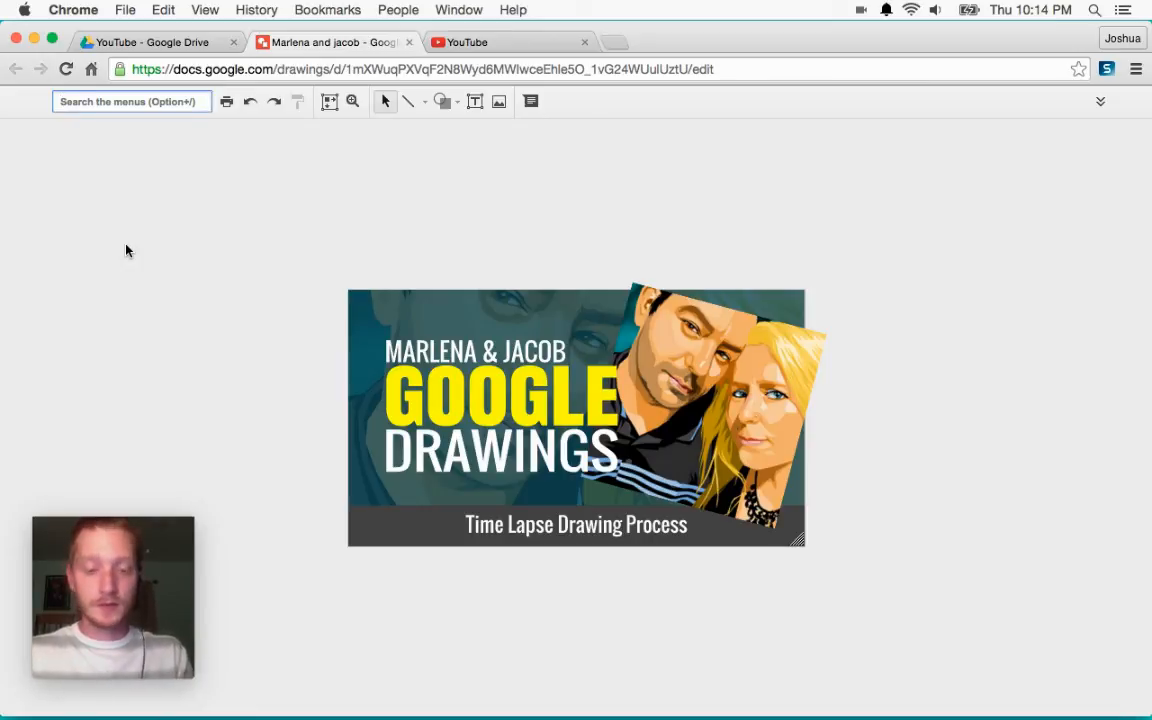
type("dow")
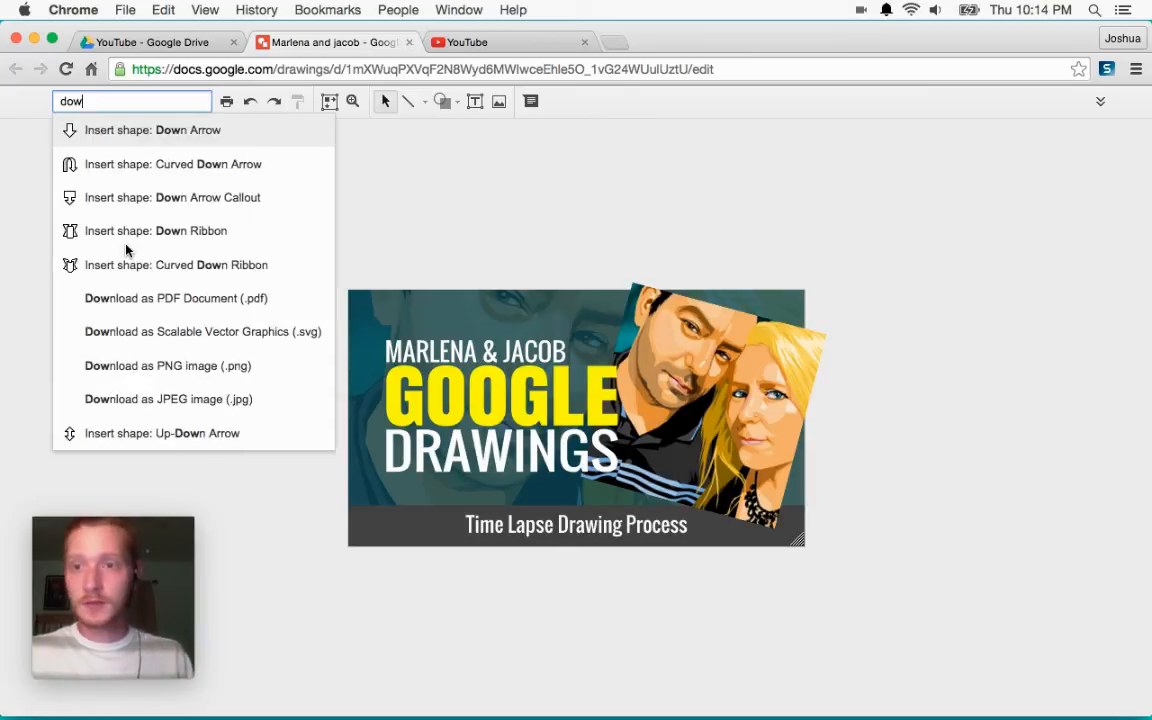
left_click(222, 399)
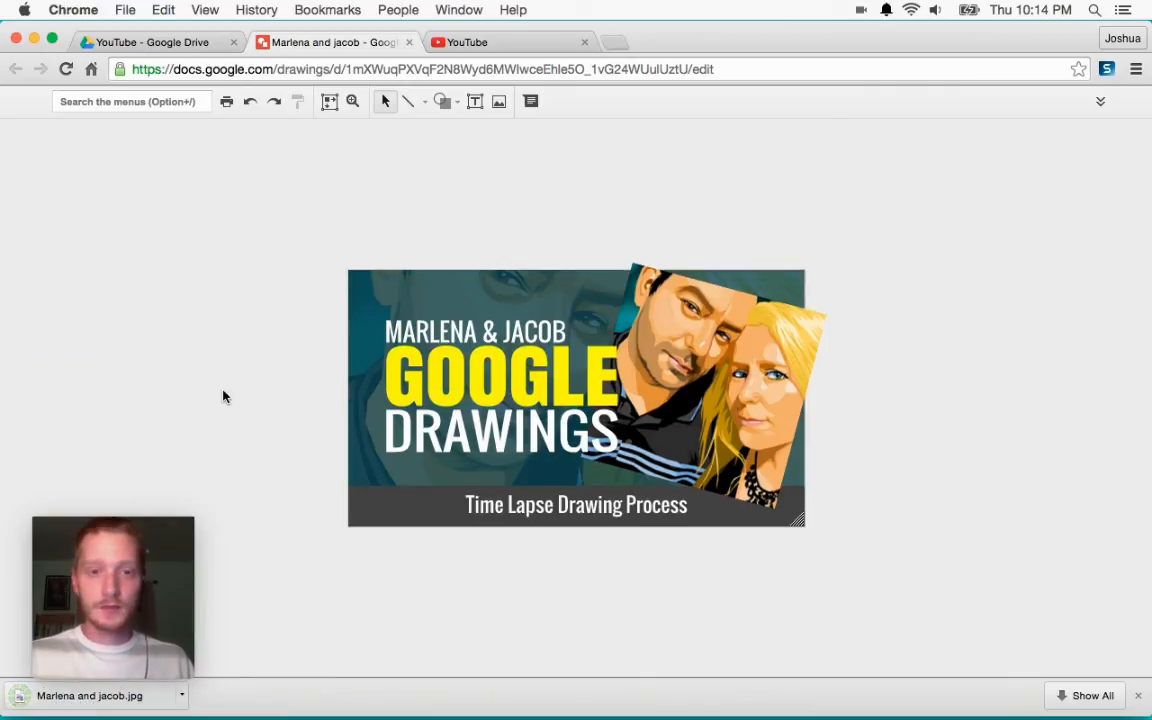
Switch to the YouTube video's edit page and upload the downloaded thumbnail JPG from the Downloads folder as its custom thumbnail.
left_click(512, 44)
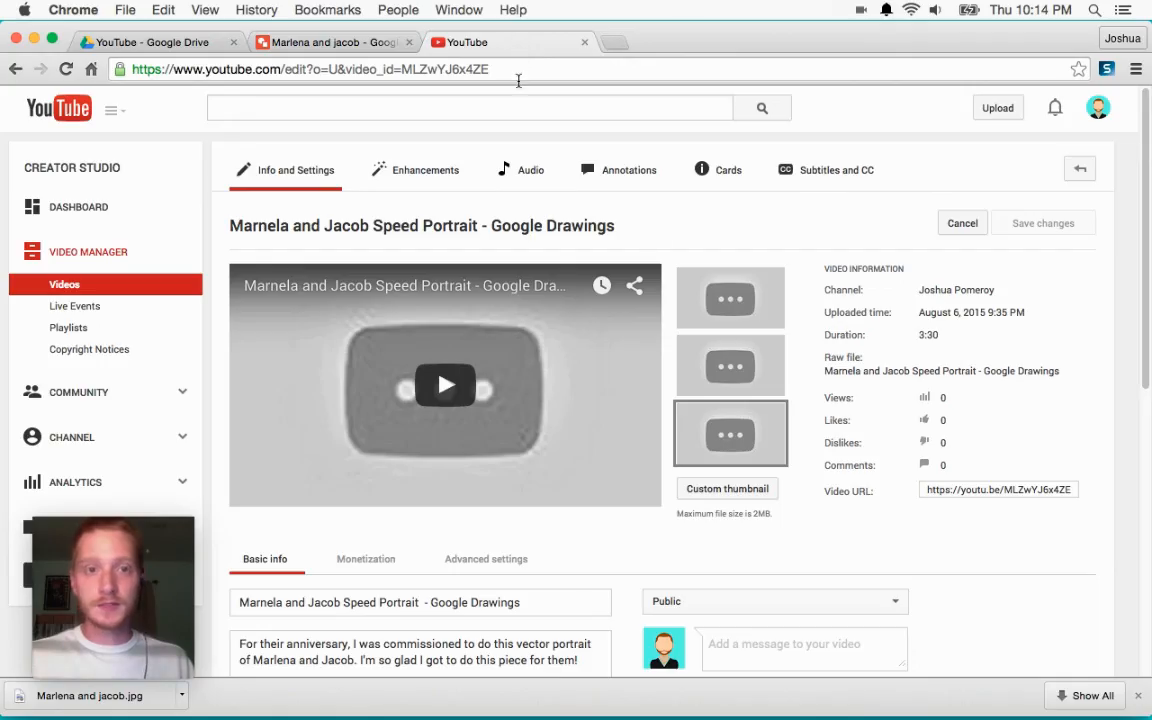
left_click(729, 489)
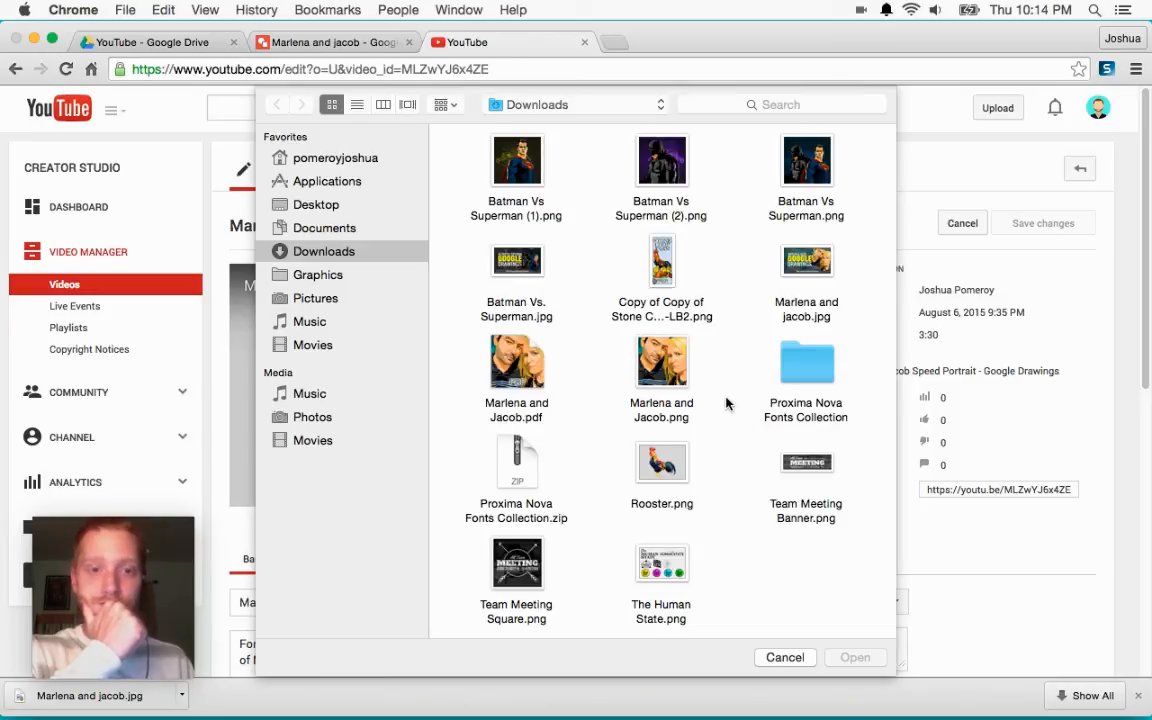
double_click(806, 265)
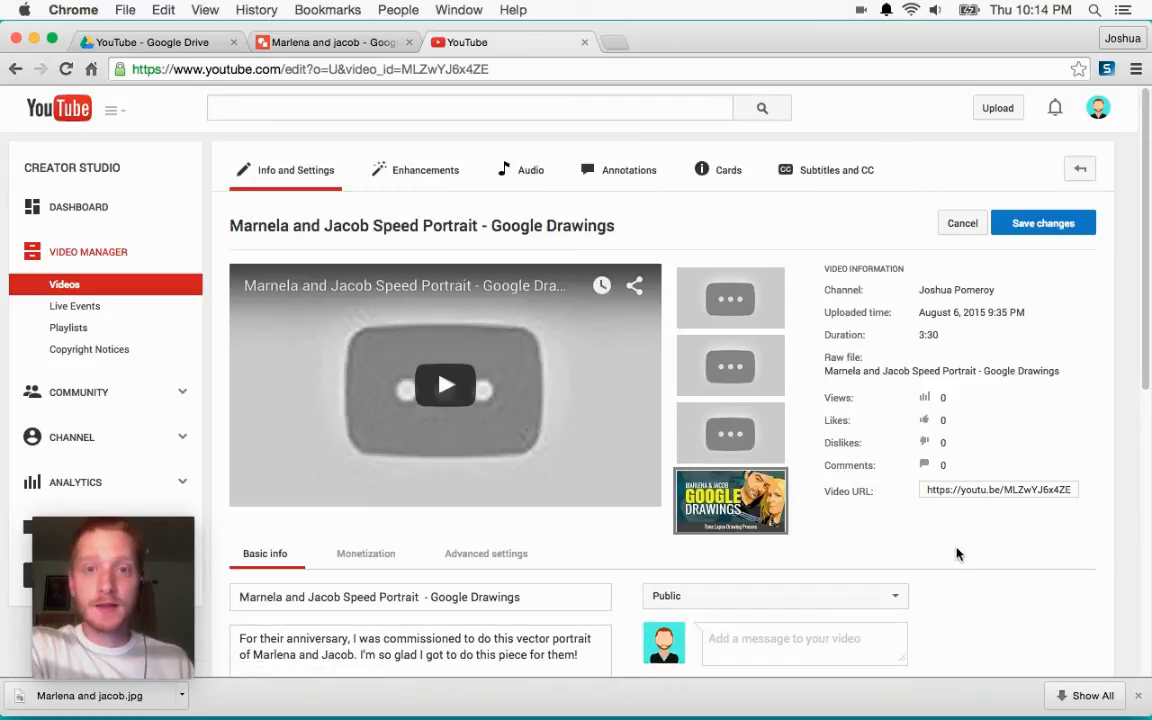
Add the video to the Google Drawings playlist and save the changes.
scroll(956, 554, "down", 5)
scroll(956, 554, "up", 1)
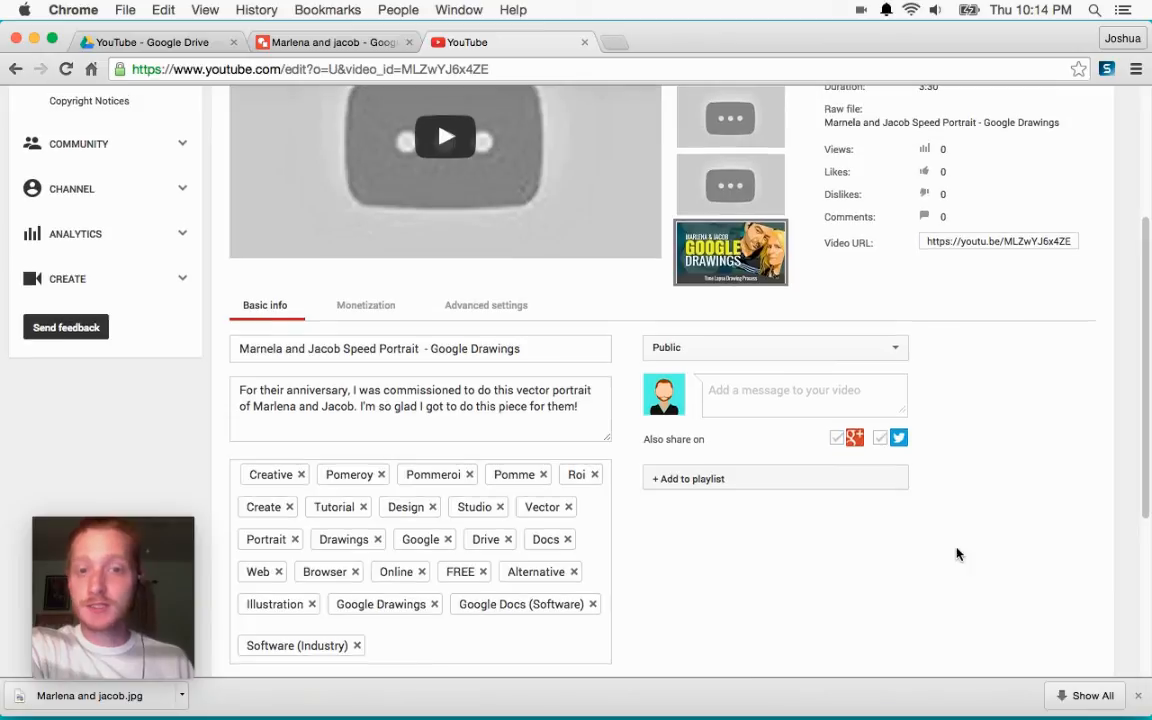
left_click(742, 481)
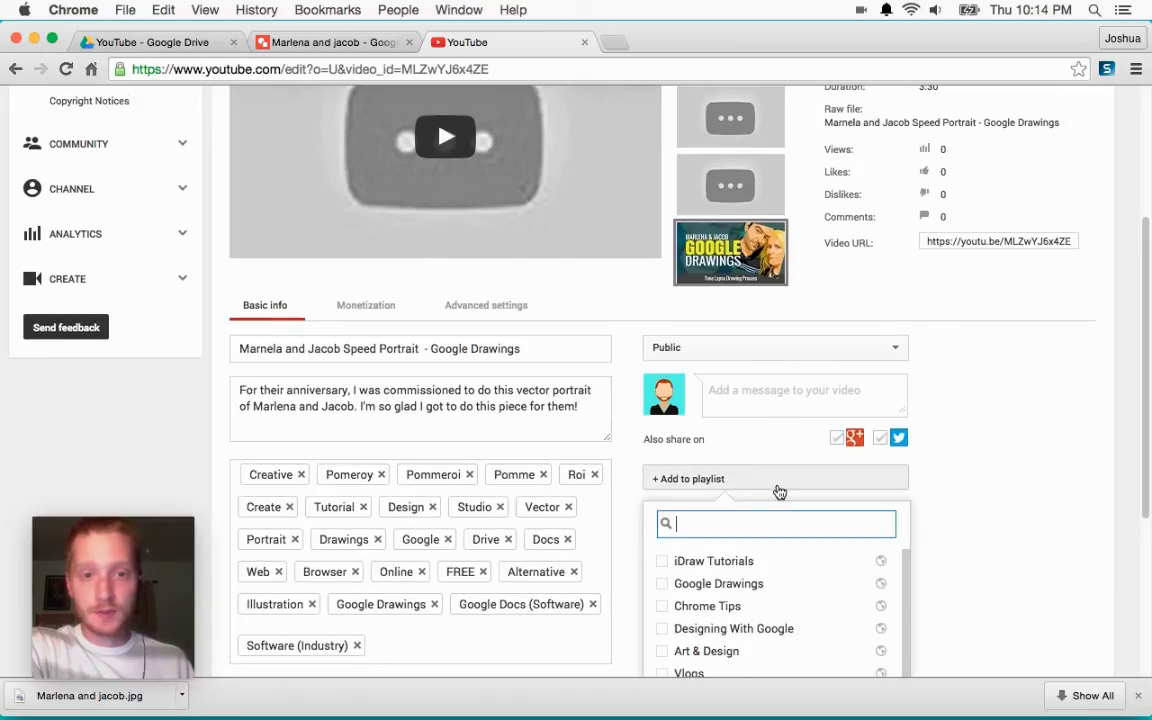
left_click(662, 584)
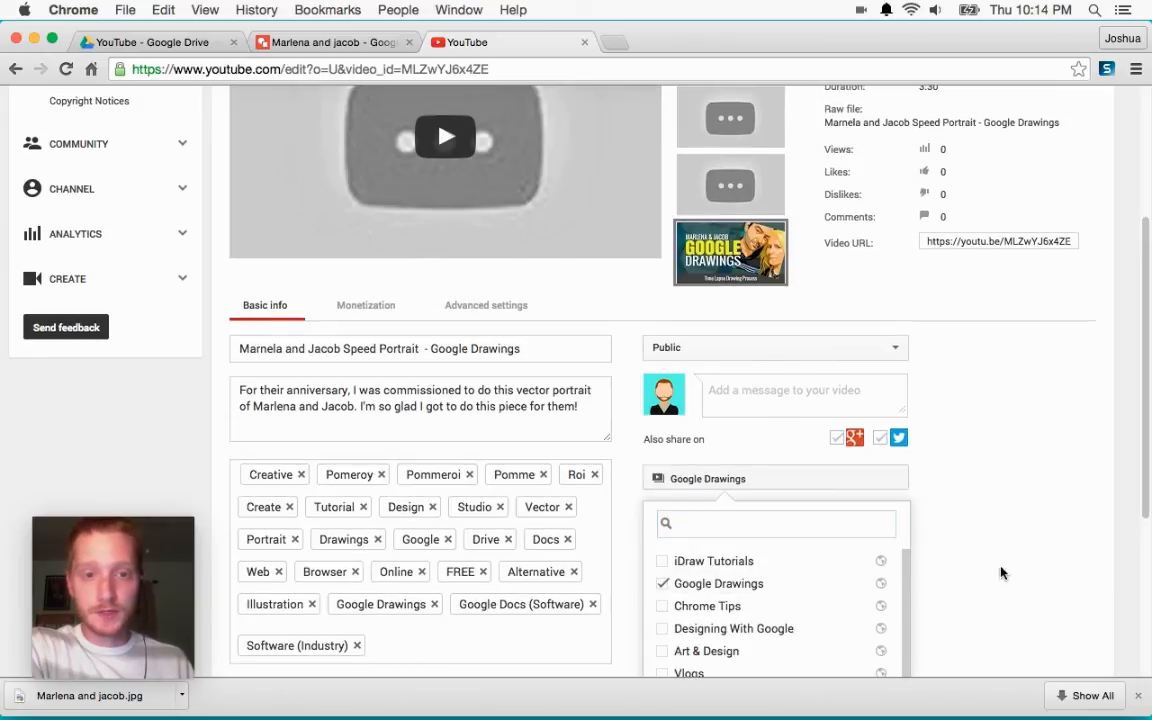
left_click(1032, 560)
scroll(1039, 560, "up", 5)
left_click(1058, 228)
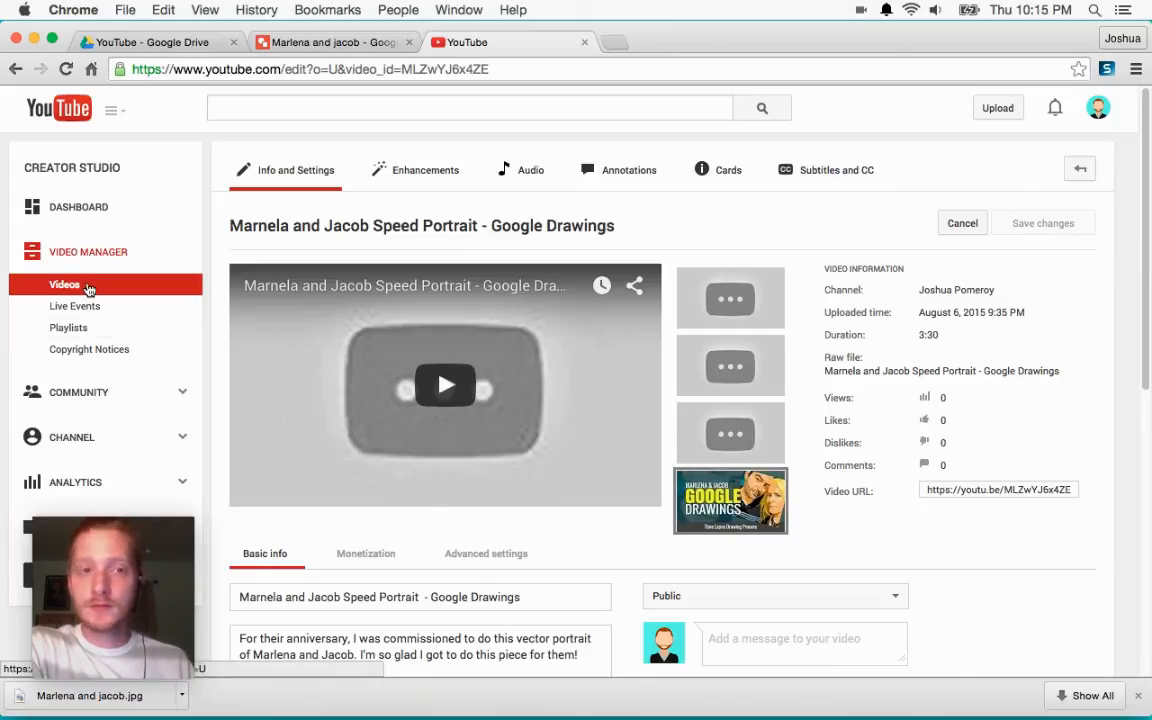
Open the speed portrait video's watch page to view it, and return to the Creator Studio dashboard.
left_click(365, 228)
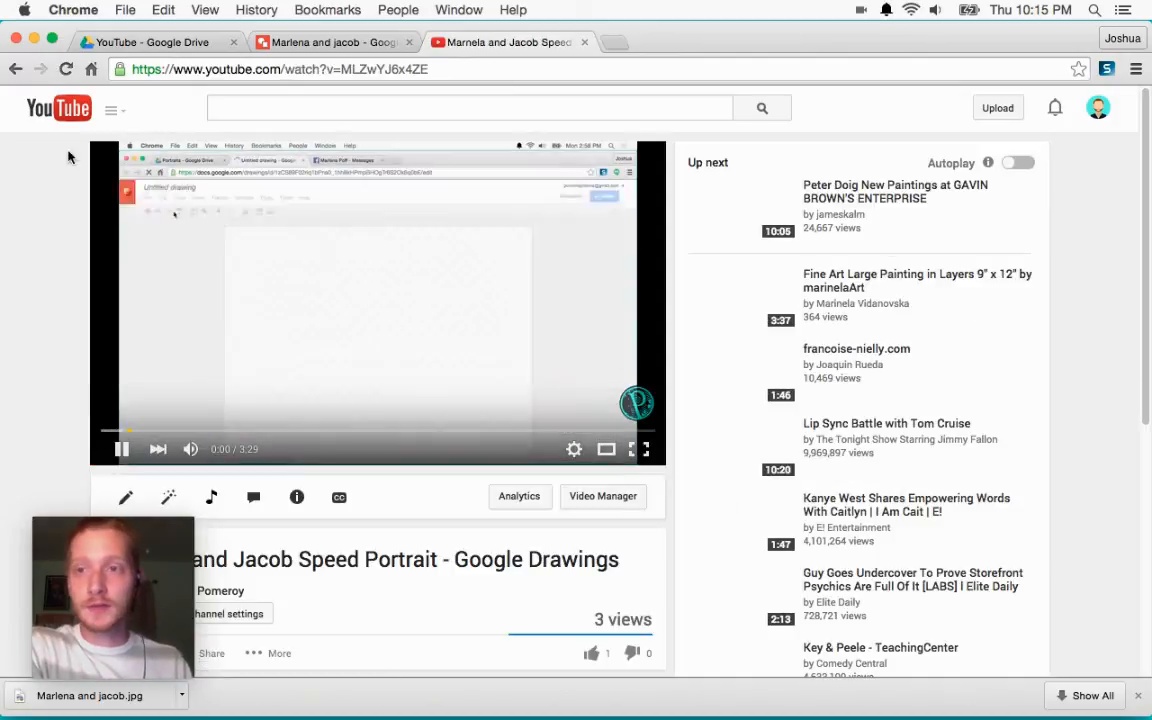
left_click(16, 70)
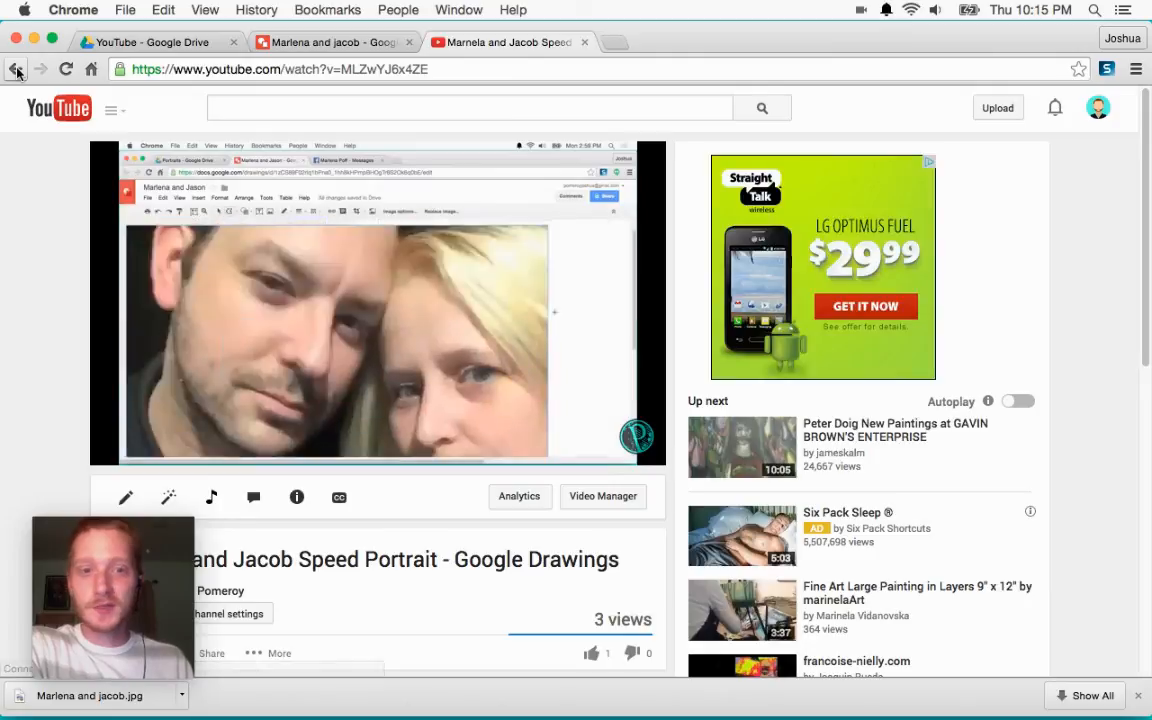
left_click(1097, 112)
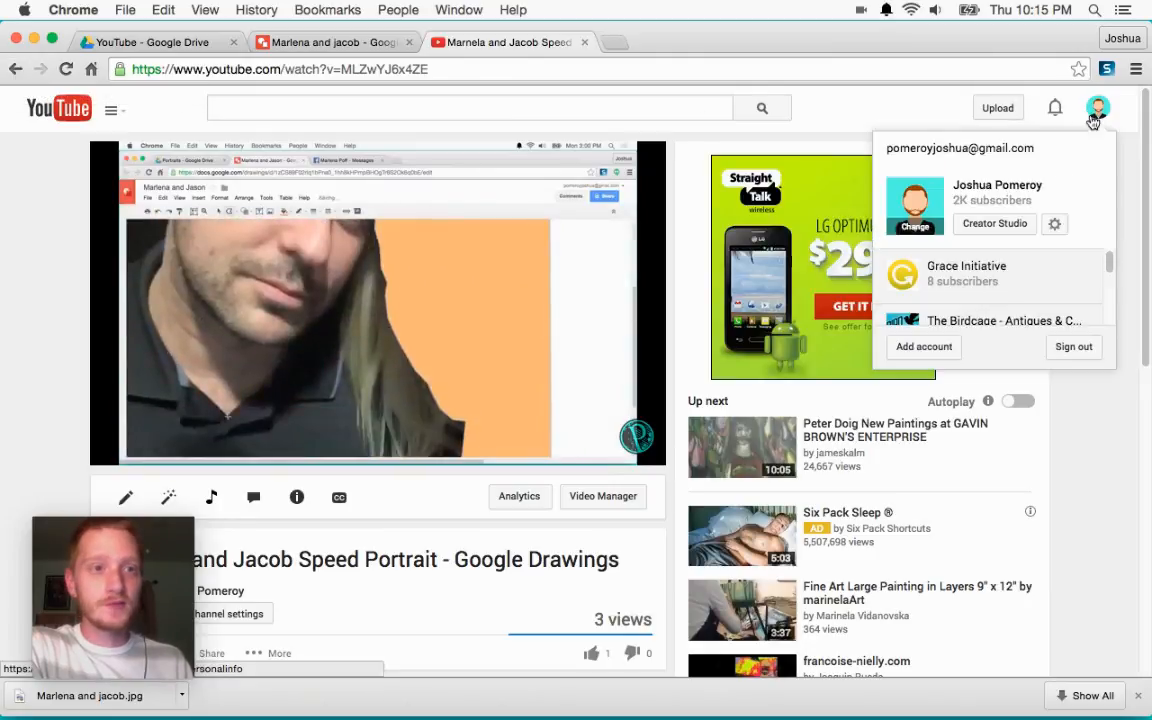
left_click(1015, 228)
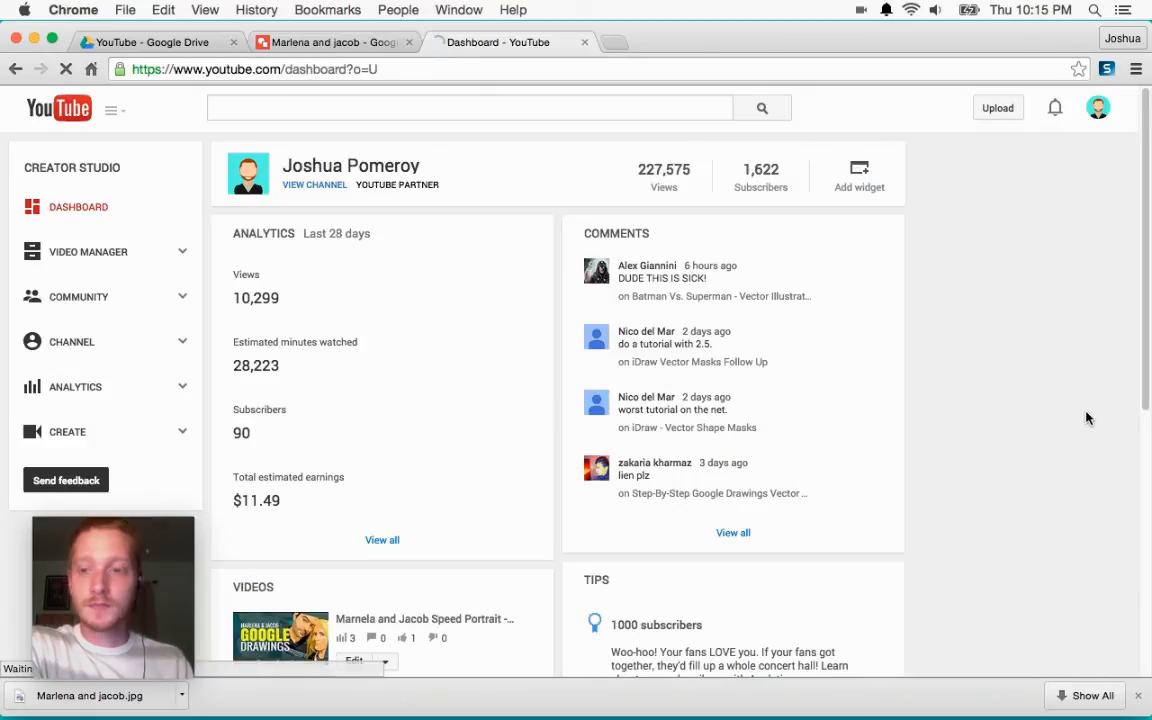
Check the speed portrait's thumbnail in the dashboard's video list and open the Video Manager.
scroll(407, 432, "down", 1)
scroll(407, 432, "down", 3)
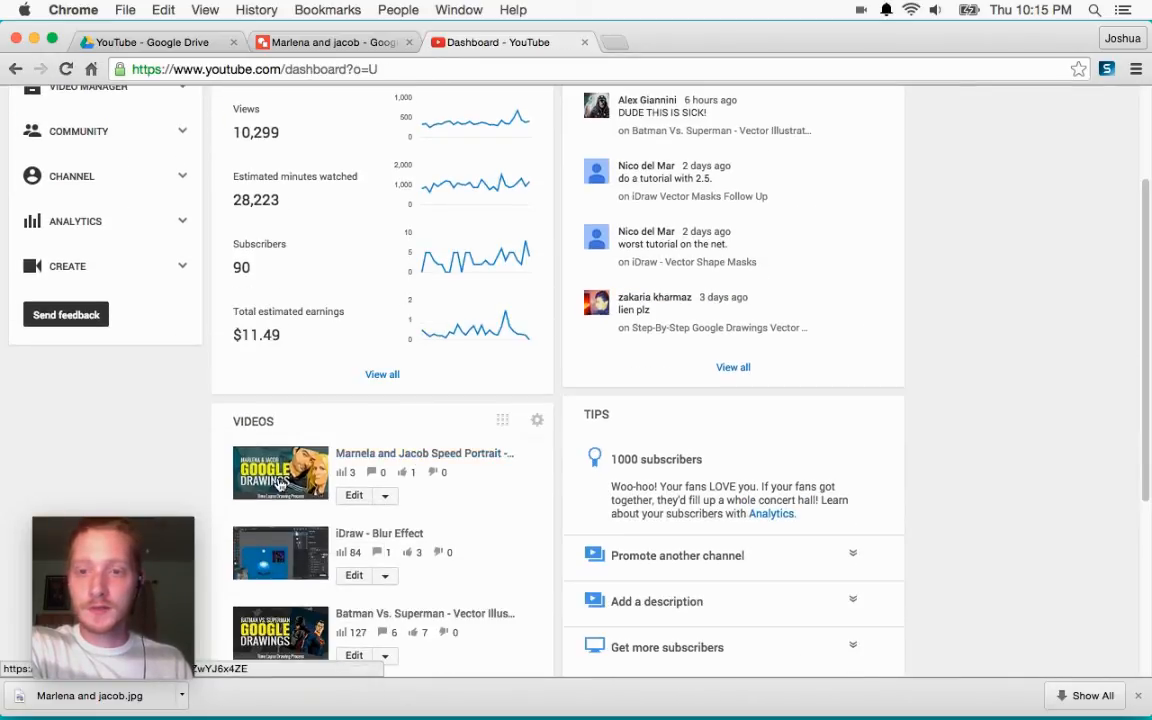
scroll(300, 470, "up", 3)
left_click(95, 262)
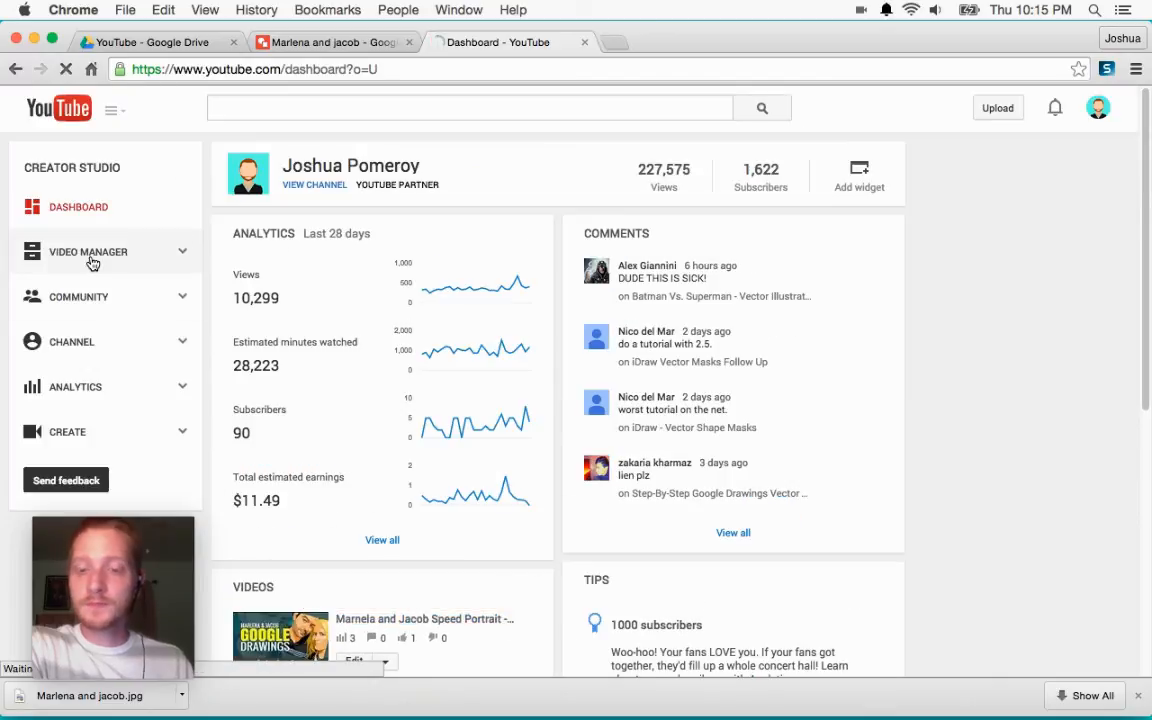